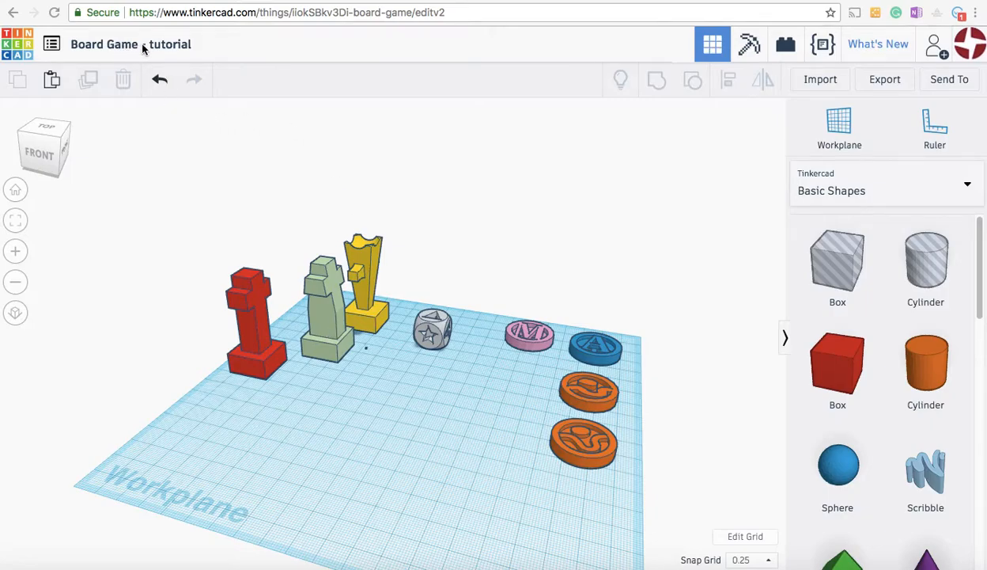
Step: Compare perspective and orthographic projection, leaving the board game scene in orthographic view
{"action": "left_click", "coordinate": [16, 315]}
{"action": "left_click", "coordinate": [16, 316]}
{"action": "left_click", "coordinate": [16, 317]}
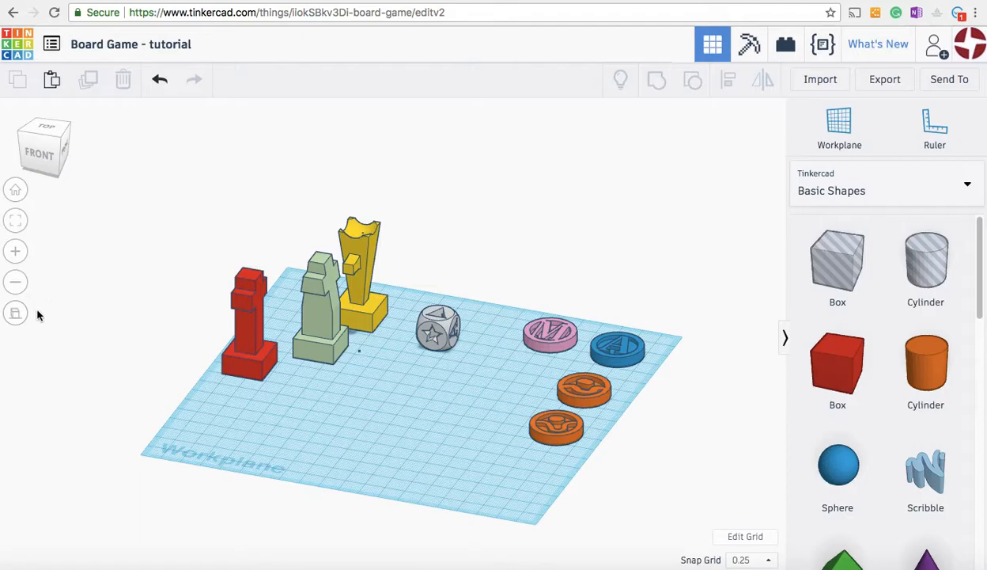
{"action": "left_click", "coordinate": [22, 315]}
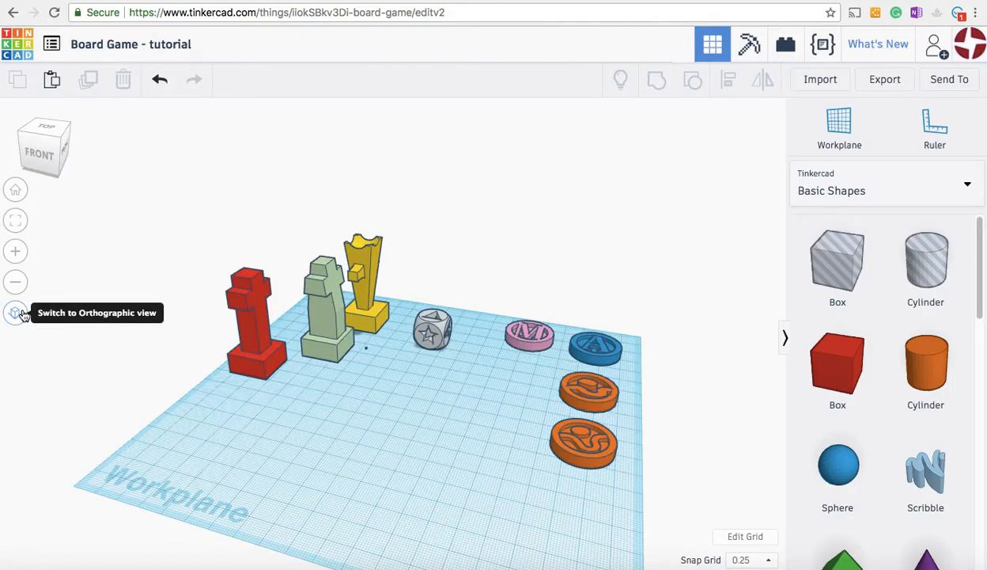
{"action": "left_click", "coordinate": [22, 315]}
{"action": "mouse_move", "coordinate": [57, 162]}
{"action": "left_mouse_down"}
{"action": "mouse_move", "coordinate": [48, 157]}
{"action": "mouse_move", "coordinate": [57, 162]}
{"action": "left_mouse_up"}
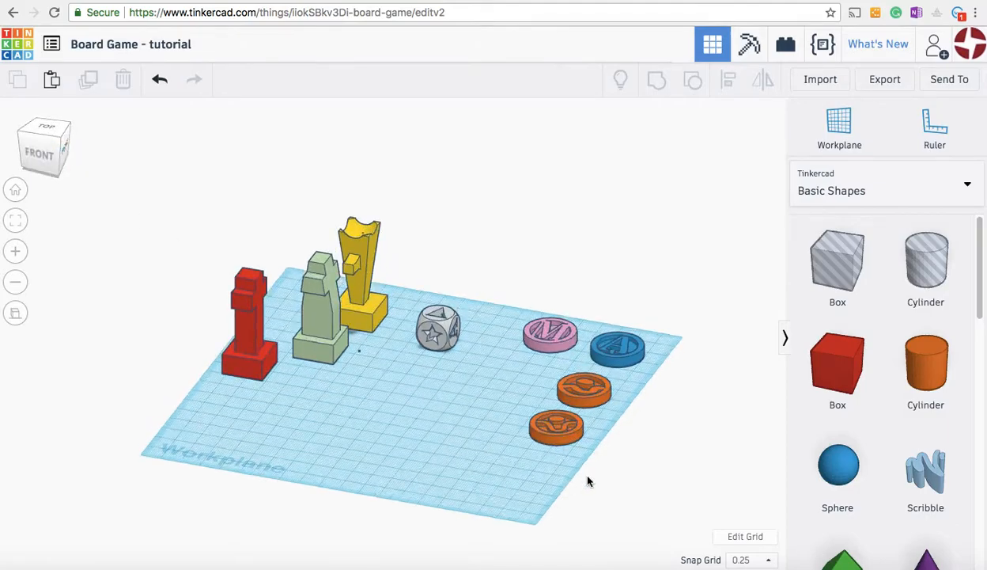
Step: Review the workplane's grid properties and the available snap grid increments without changing them
{"action": "left_click", "coordinate": [732, 535]}
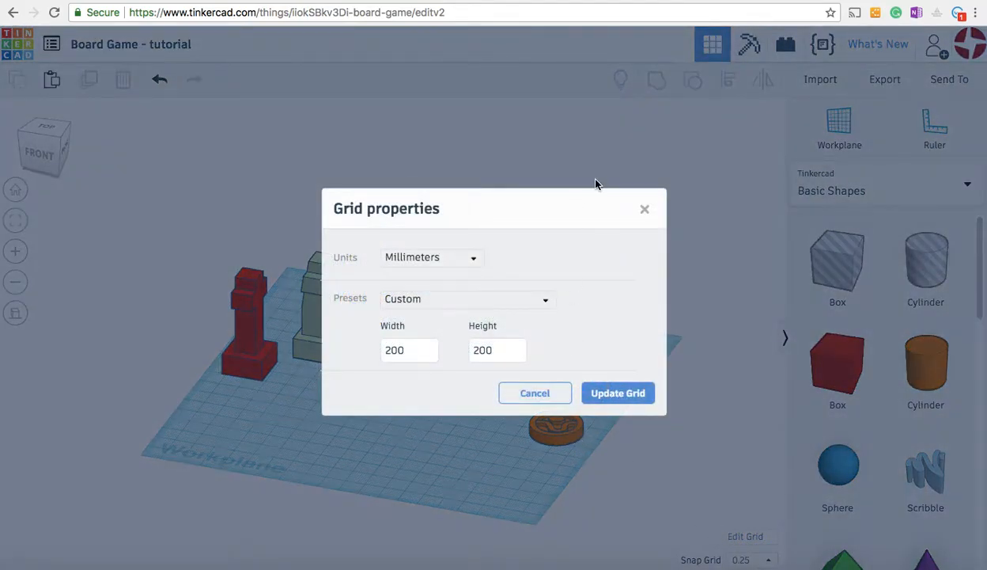
{"action": "left_click", "coordinate": [645, 209]}
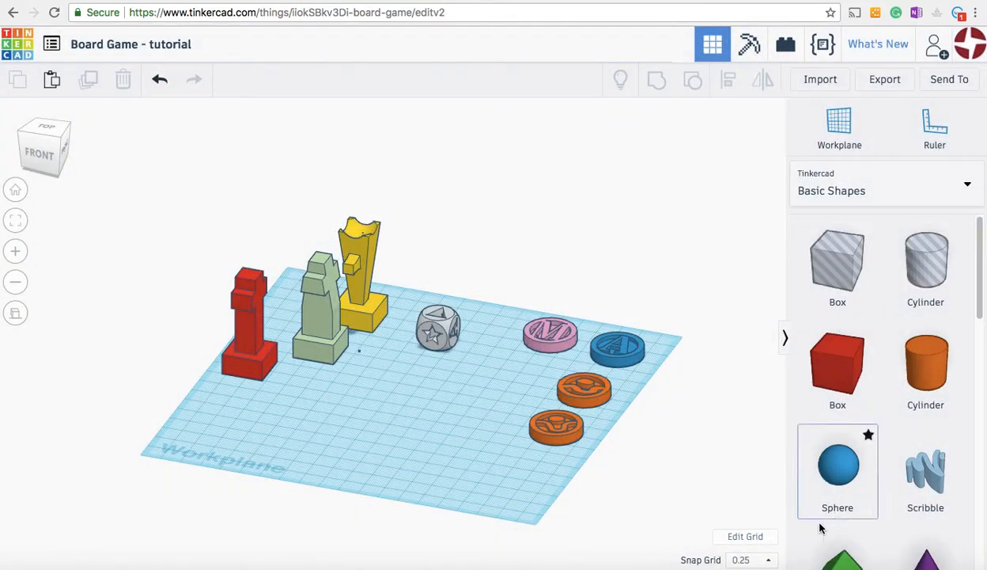
{"action": "left_click", "coordinate": [766, 560]}
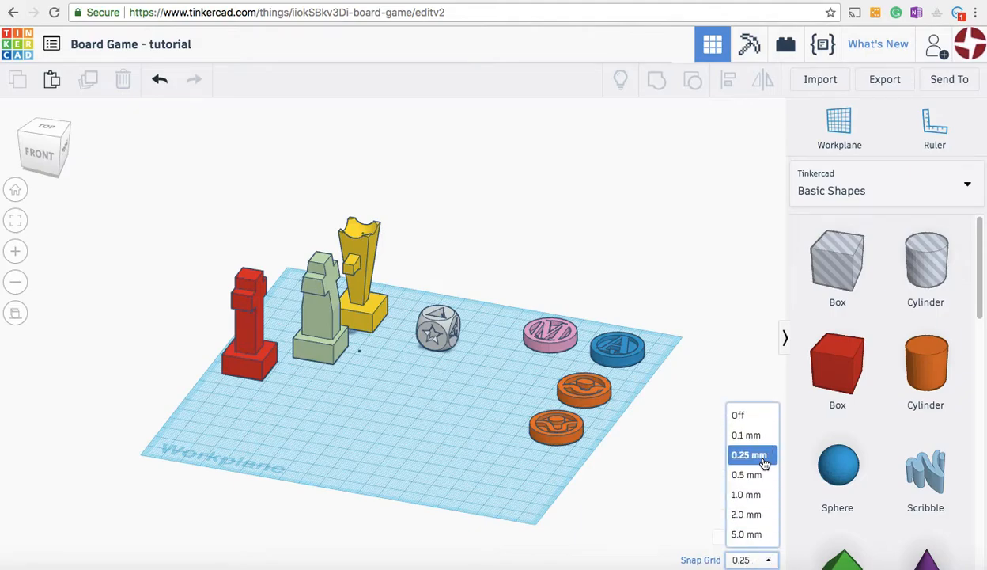
{"action": "left_click", "coordinate": [668, 277]}
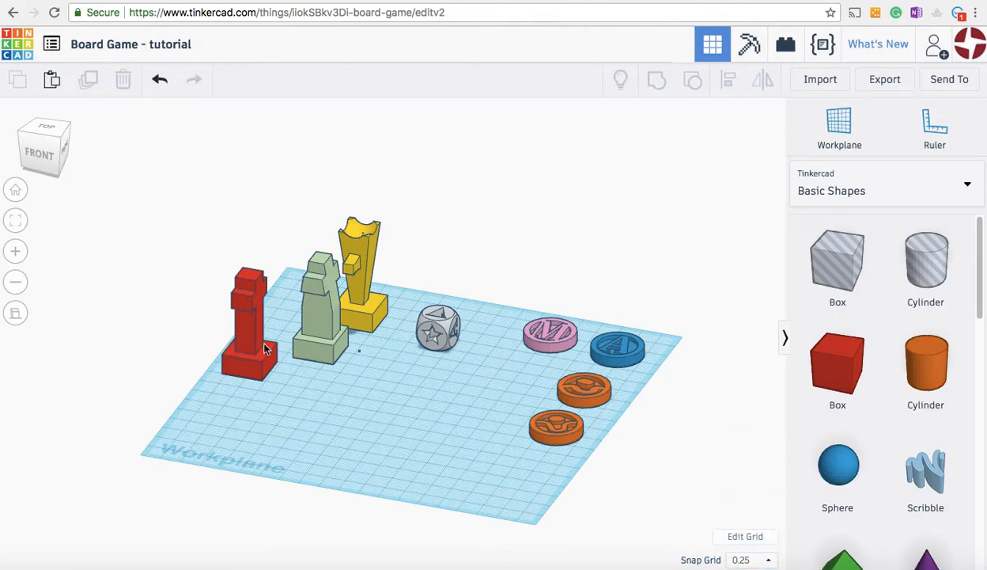
Step: Examine the red, green and yellow game pieces, the die and the round tokens up close
{"action": "scroll", "coordinate": [265, 348], "scroll_direction": "up", "scroll_amount": 10}
{"action": "scroll", "coordinate": [269, 345], "scroll_direction": "down", "scroll_amount": 4}
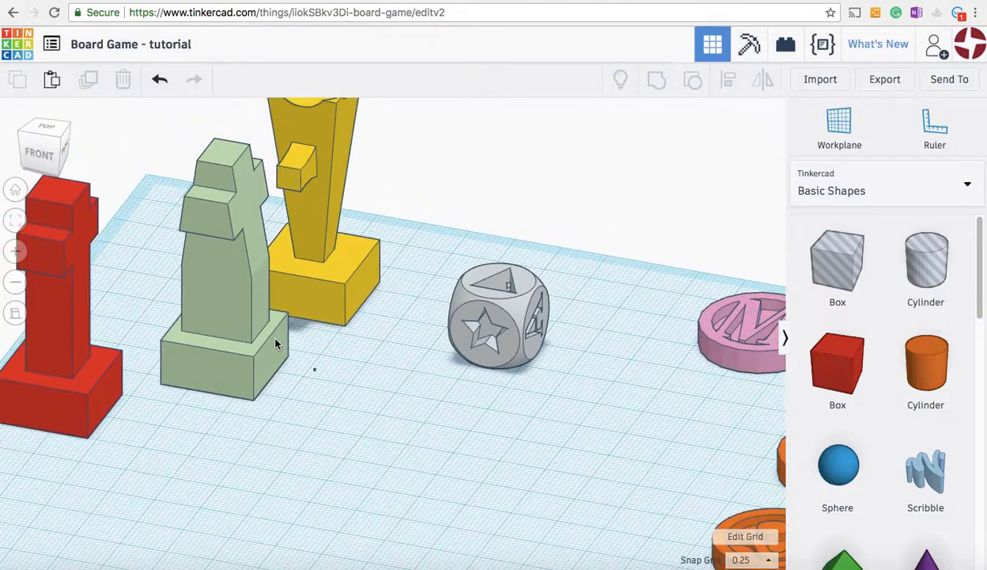
{"action": "scroll", "coordinate": [273, 345], "scroll_direction": "down", "scroll_amount": 3}
{"action": "scroll", "coordinate": [167, 375], "scroll_direction": "up", "scroll_amount": 2}
{"action": "scroll", "coordinate": [166, 375], "scroll_direction": "down", "scroll_amount": 2}
{"action": "scroll", "coordinate": [546, 516], "scroll_direction": "up", "scroll_amount": 3}
{"action": "scroll", "coordinate": [547, 519], "scroll_direction": "down", "scroll_amount": 3}
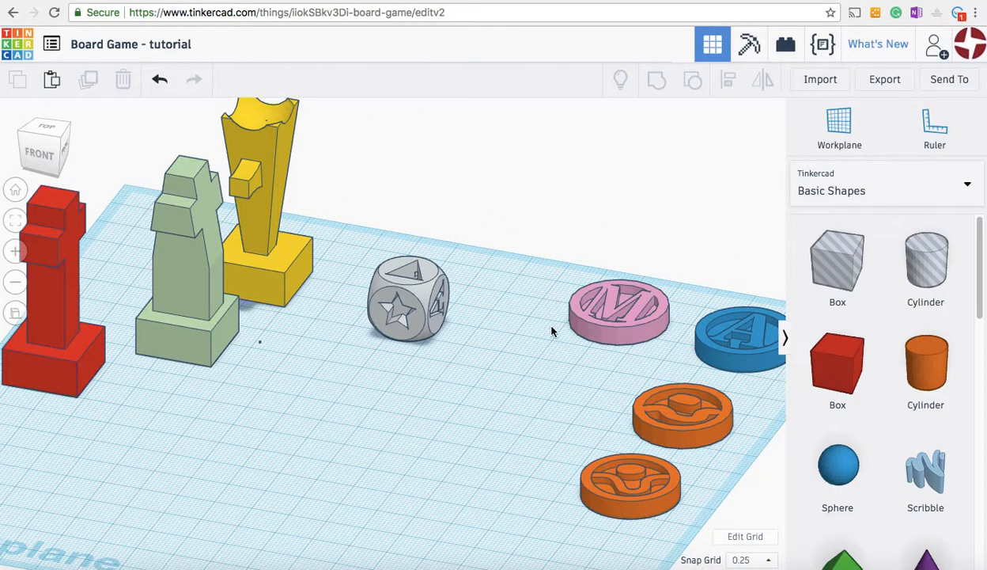
{"action": "middle_click_drag", "start_coordinate": [315, 412], "coordinate": [668, 417]}
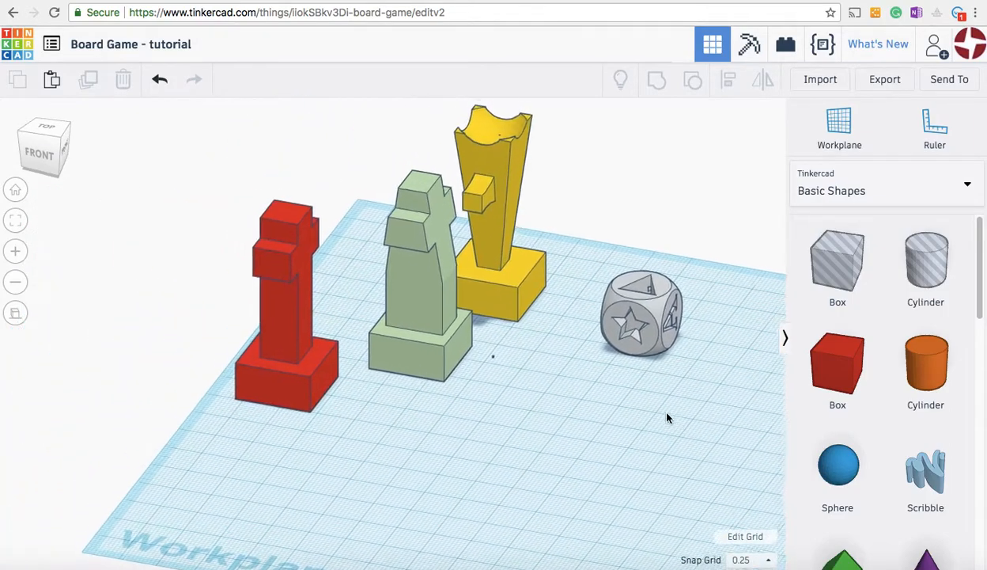
{"action": "left_click_drag", "start_coordinate": [52, 158], "coordinate": [53, 159]}
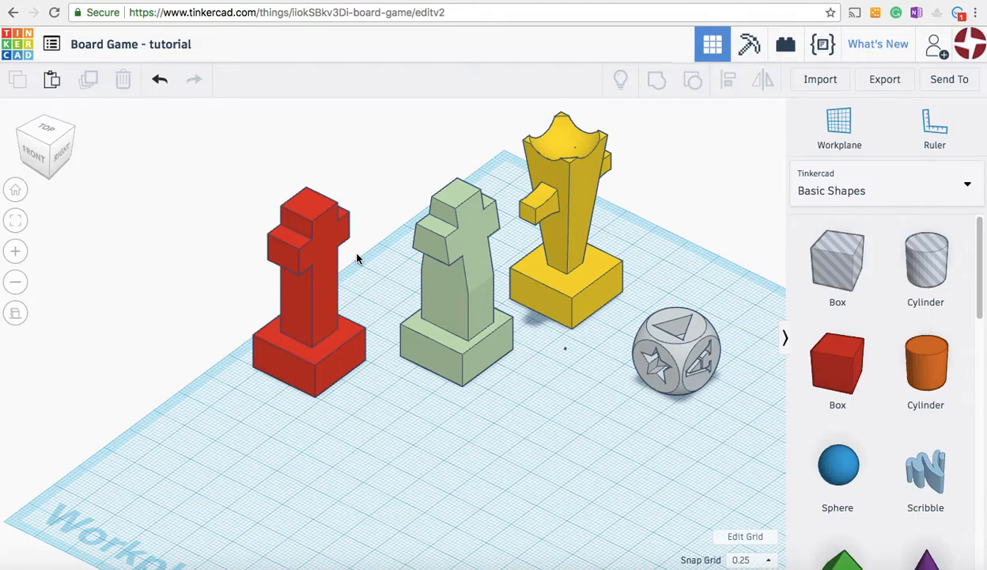
Step: Duplicate the red game piece and place the copy on the workplane in front of the original
{"action": "left_click", "coordinate": [324, 313]}
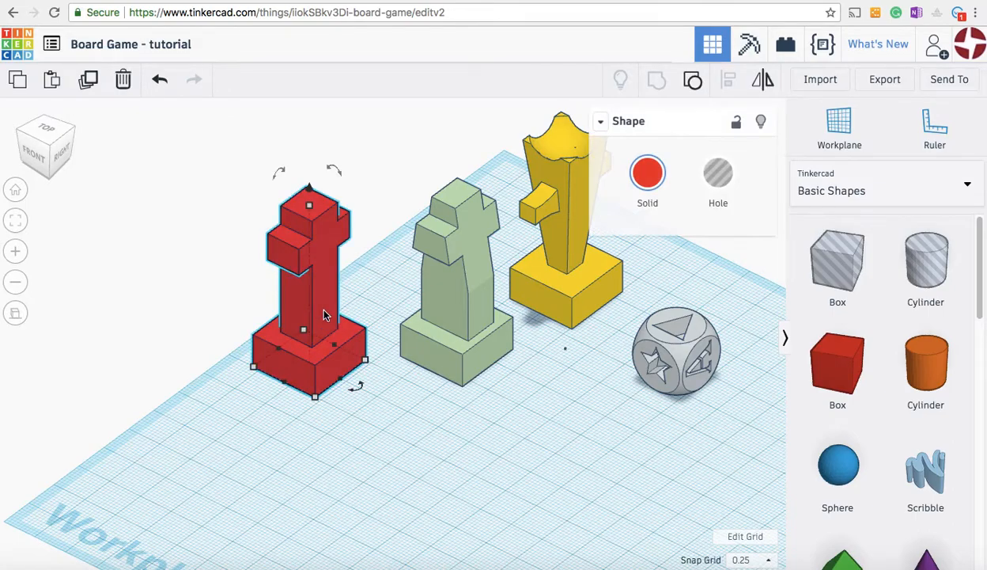
{"action": "left_click", "coordinate": [90, 82]}
{"action": "left_click_drag", "start_coordinate": [298, 358], "coordinate": [375, 452]}
{"action": "left_click", "coordinate": [163, 345]}
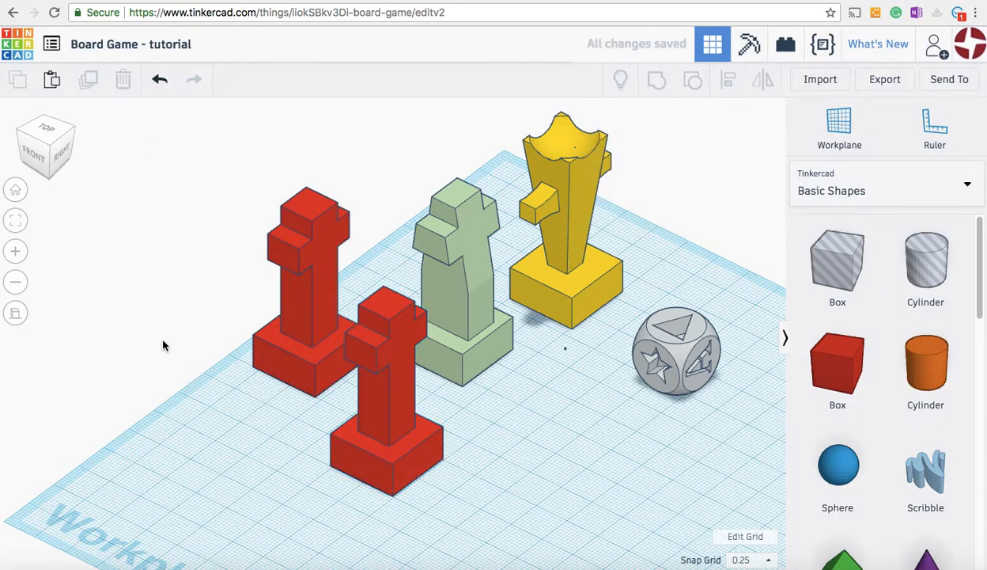
Step: Recolor the duplicated game piece with the preset orange
{"action": "left_click", "coordinate": [364, 463]}
{"action": "left_click", "coordinate": [647, 176]}
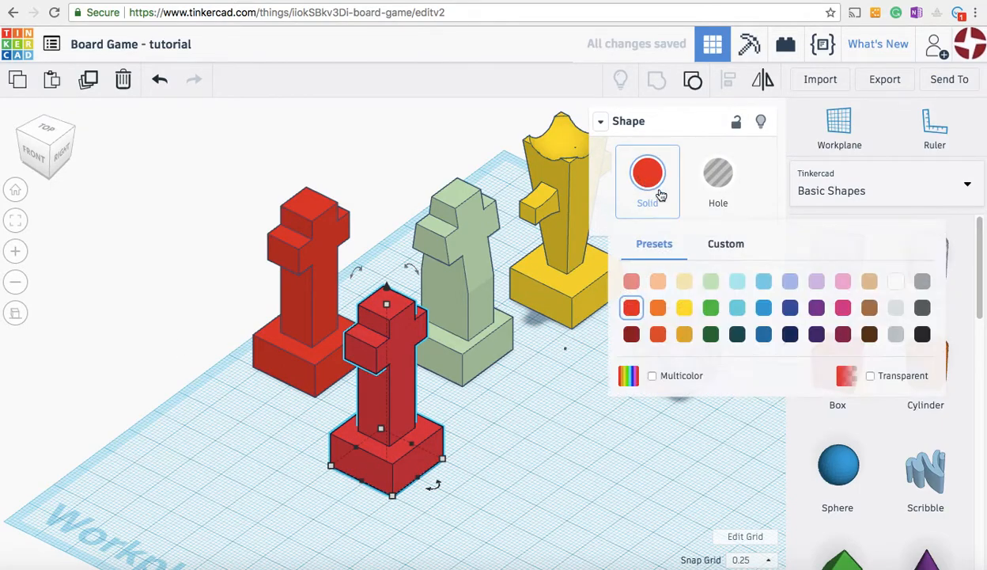
{"action": "left_click", "coordinate": [657, 308]}
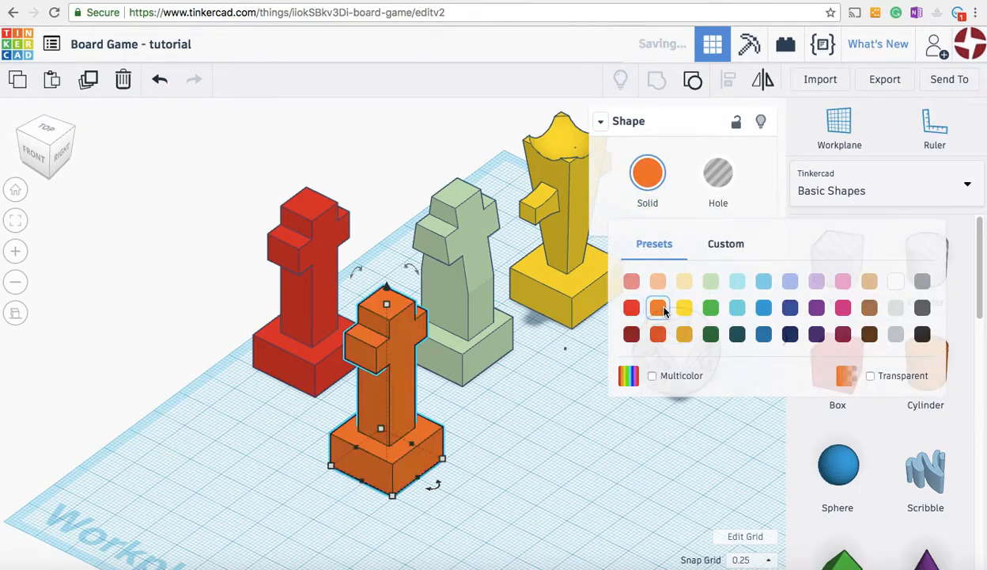
{"action": "left_click", "coordinate": [205, 302]}
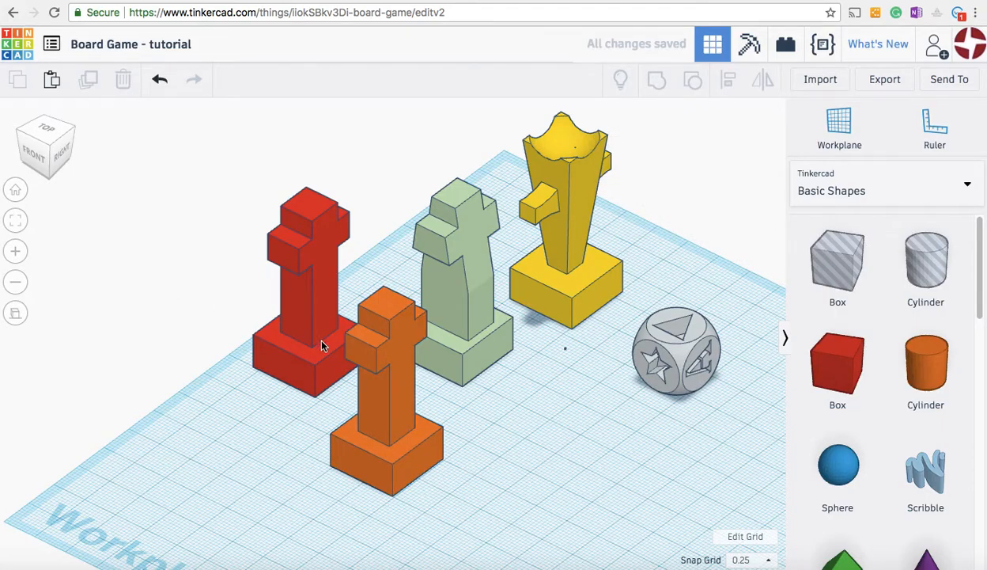
Step: Ungroup the duplicated game piece into its separate boxes
{"action": "left_click", "coordinate": [49, 156]}
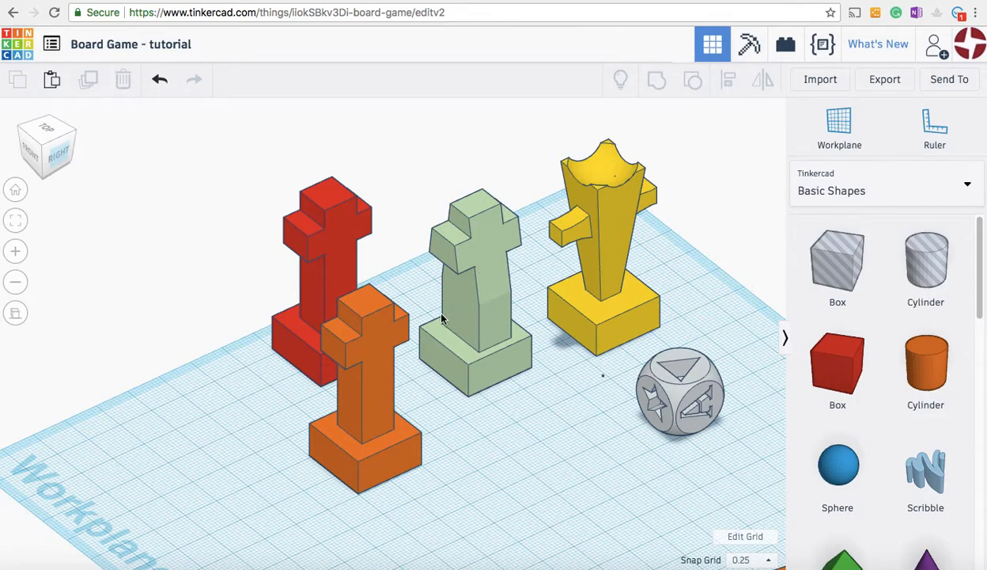
{"action": "left_click", "coordinate": [366, 396]}
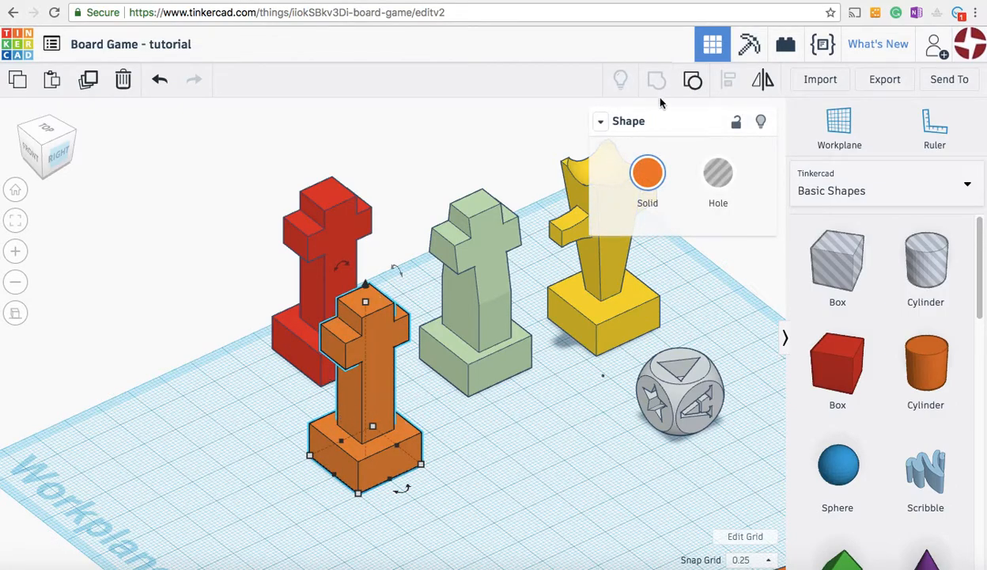
{"action": "left_click", "coordinate": [690, 82]}
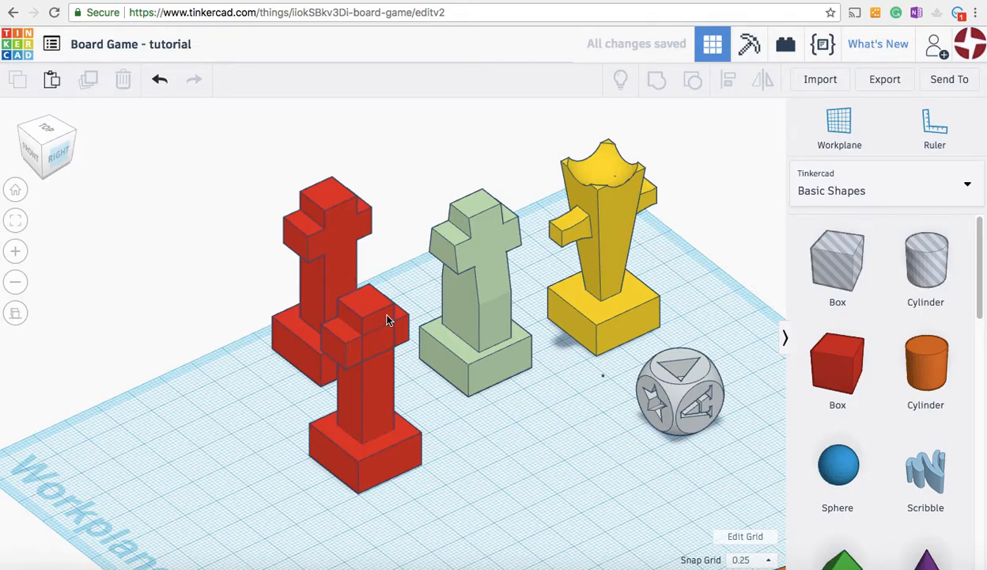
Step: Widen the upright box of the duplicated piece to 17 mm, parallel to its front face
{"action": "left_click", "coordinate": [385, 407]}
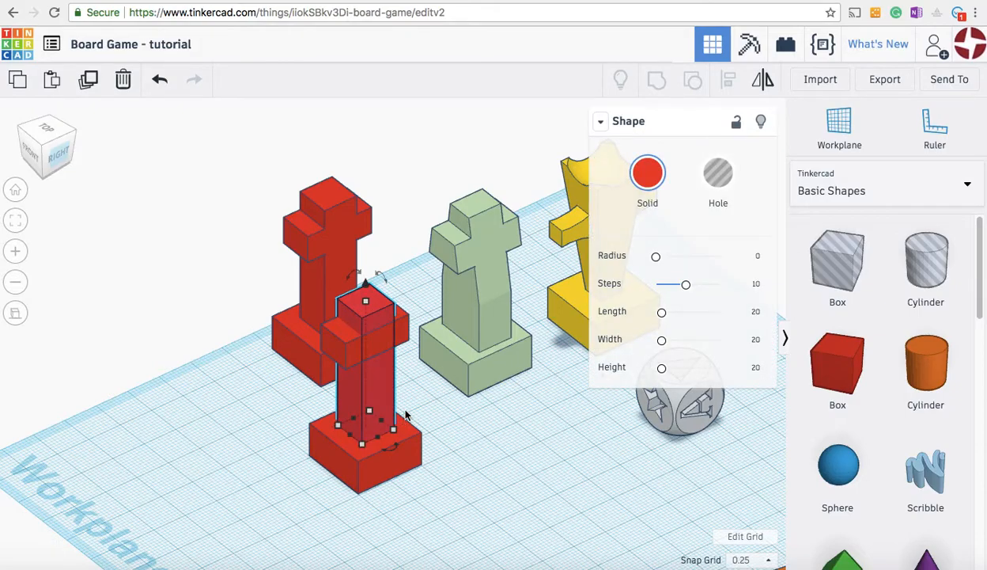
{"action": "left_click", "coordinate": [352, 475]}
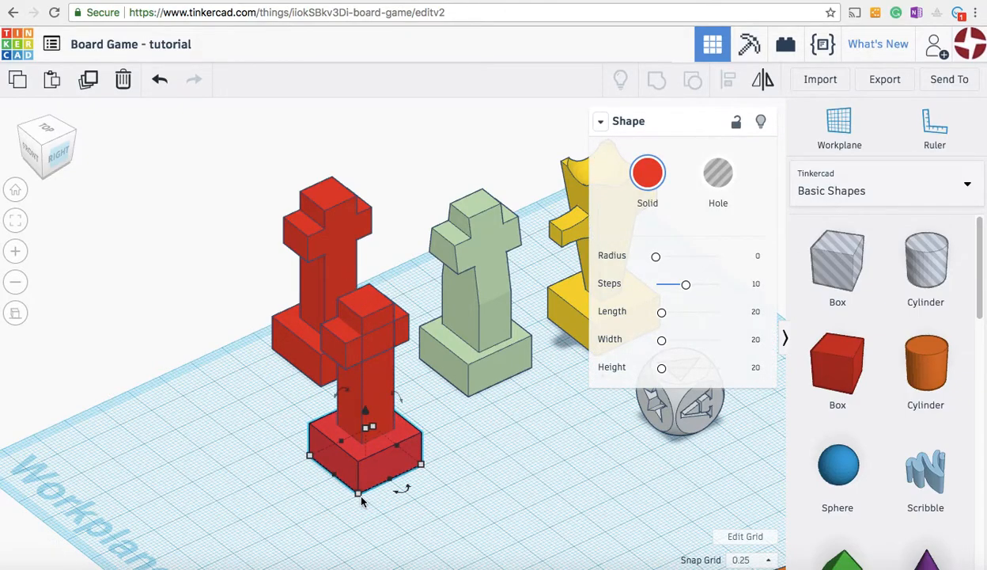
{"action": "left_click", "coordinate": [372, 401]}
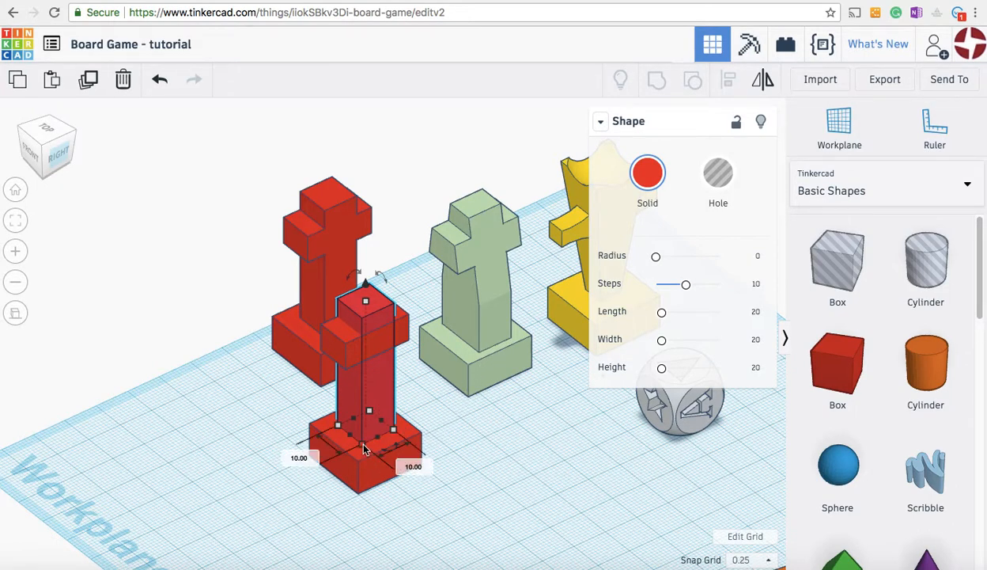
{"action": "left_click", "coordinate": [293, 454]}
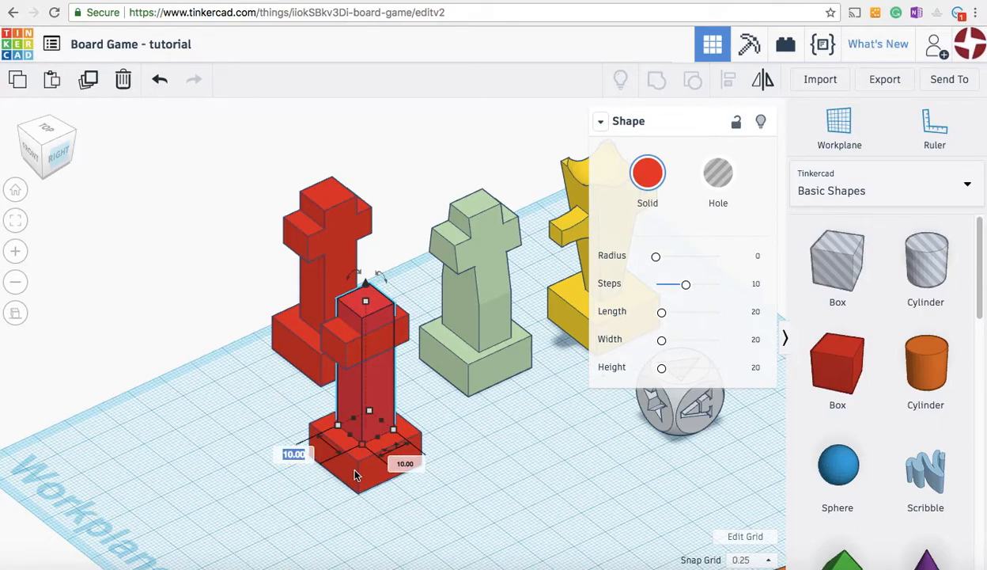
{"action": "type", "text": "17"}
{"action": "key", "text": "Tab"}
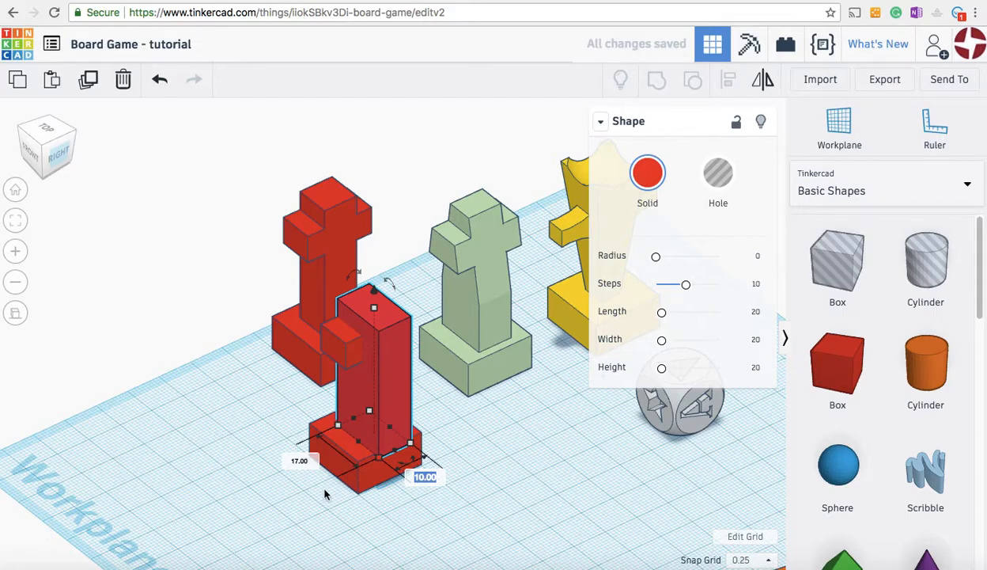
{"action": "left_click", "coordinate": [278, 490]}
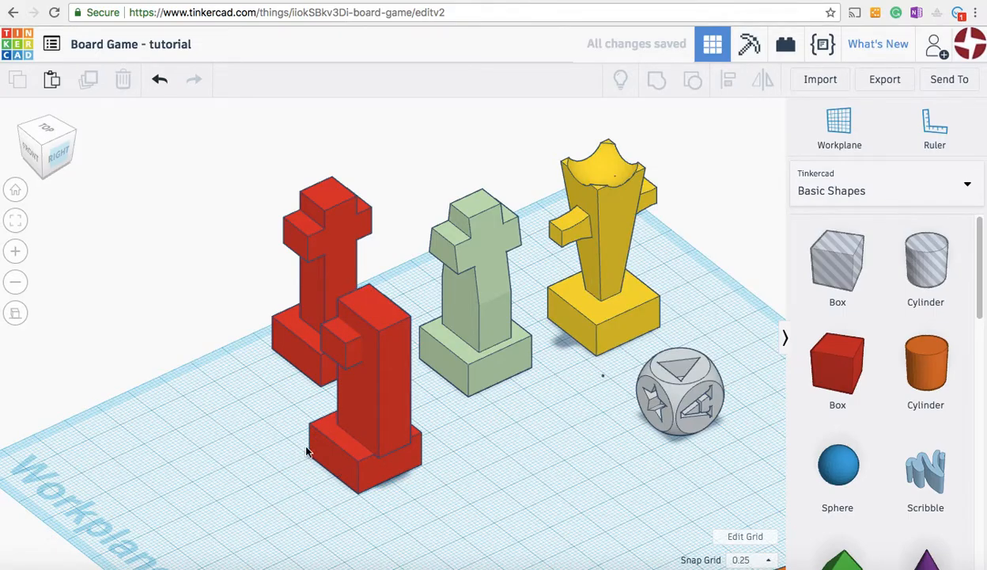
Step: Nudge the widened upright box left in the front view until it is centred on its base
{"action": "left_click", "coordinate": [32, 154]}
{"action": "left_click", "coordinate": [32, 154]}
{"action": "scroll", "coordinate": [465, 388], "scroll_direction": "up", "scroll_amount": 4}
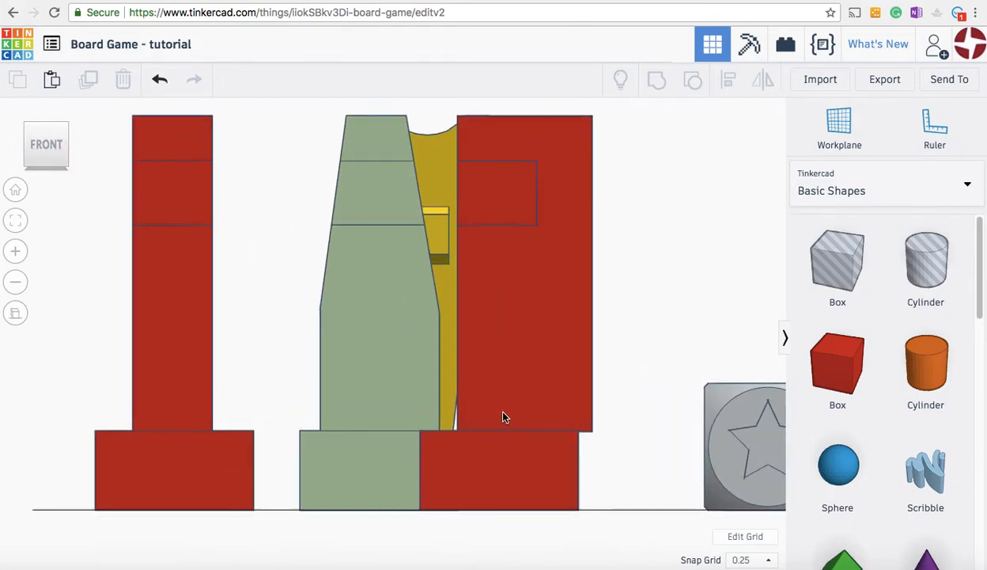
{"action": "left_click", "coordinate": [551, 410]}
{"action": "key", "text": "Left"}
{"action": "key", "text": "Left"}
{"action": "key", "text": "Left"}
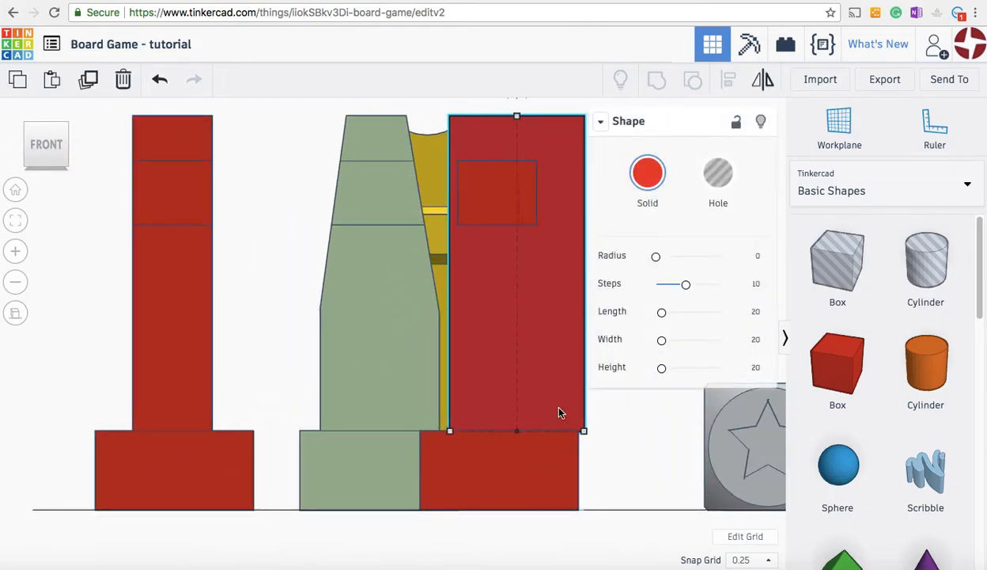
{"action": "key", "text": "Left"}
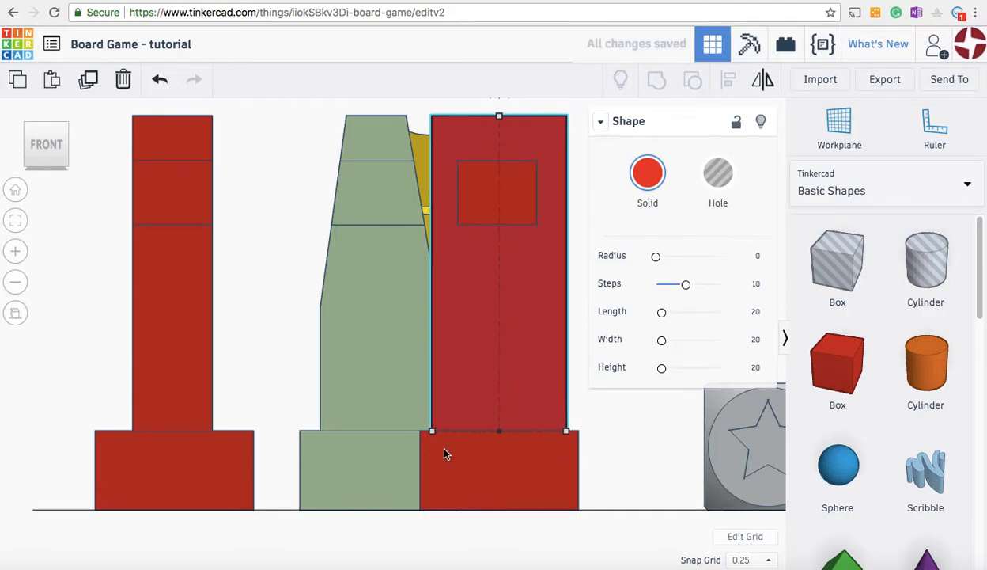
Step: Widen the crossbar box of the duplicated piece to 17 mm, matching the upright's width
{"action": "left_click_drag", "start_coordinate": [55, 148], "coordinate": [46, 161]}
{"action": "scroll", "coordinate": [170, 284], "scroll_direction": "down", "scroll_amount": 3}
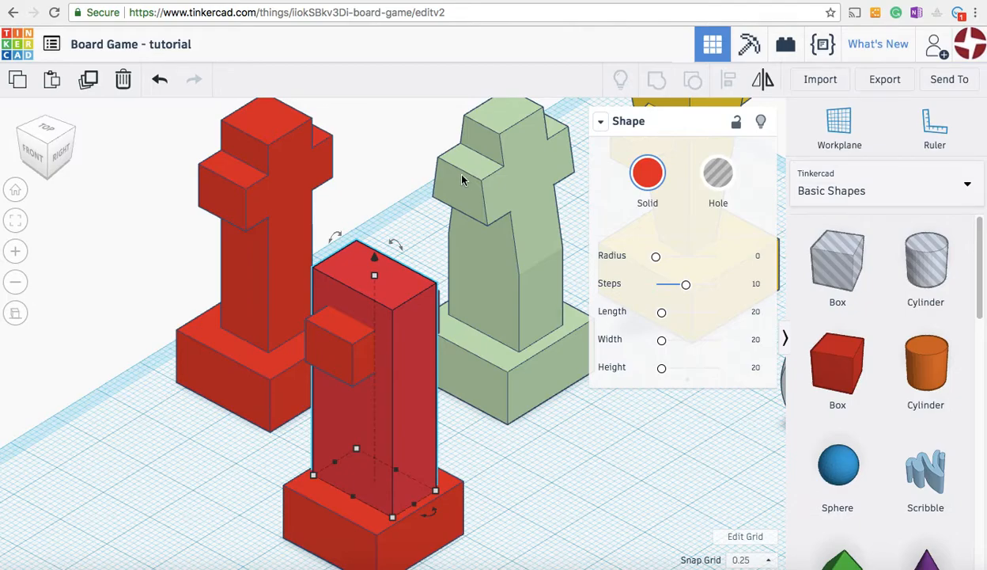
{"action": "left_click", "coordinate": [343, 332]}
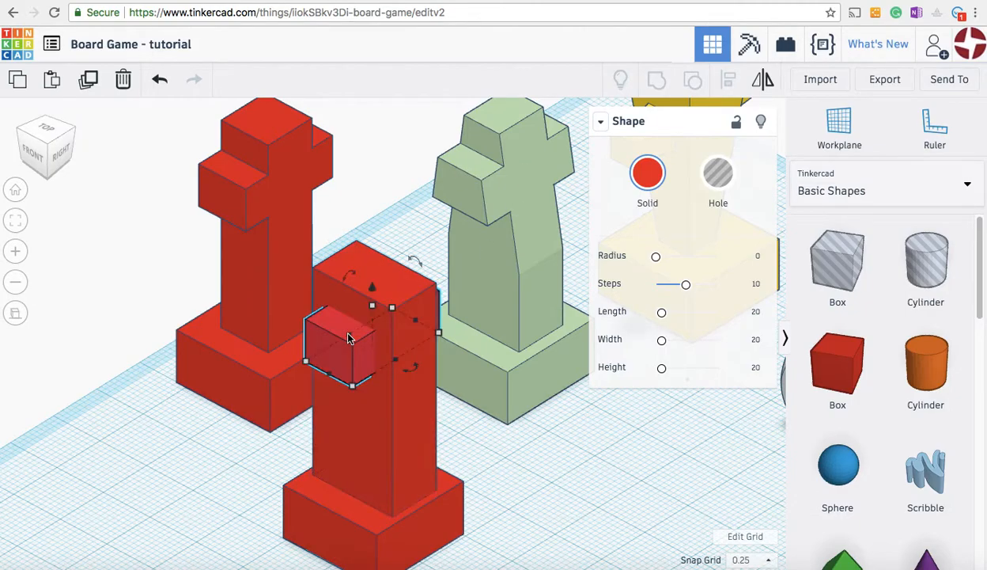
{"action": "left_click", "coordinate": [284, 399]}
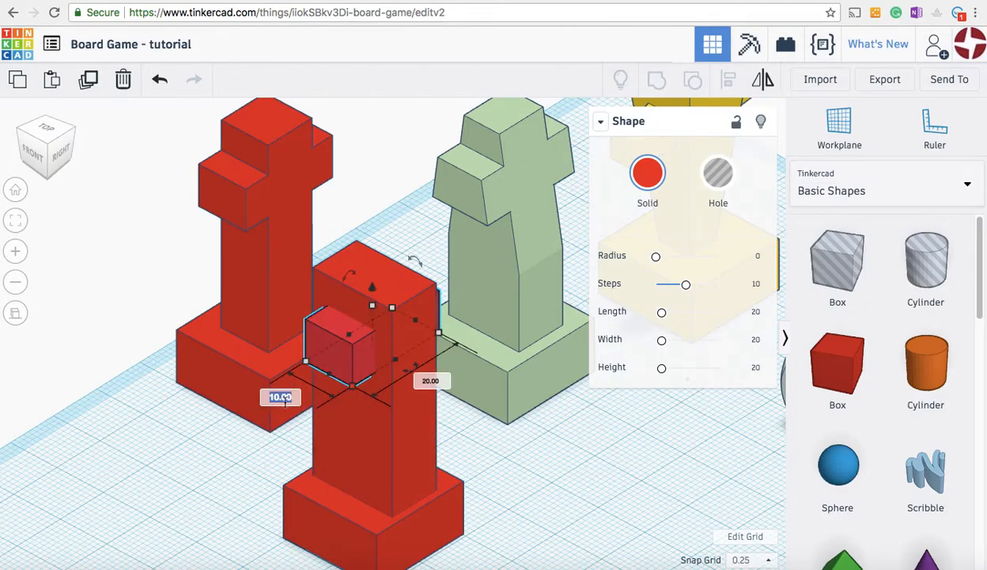
{"action": "type", "text": "17"}
{"action": "key", "text": "Return"}
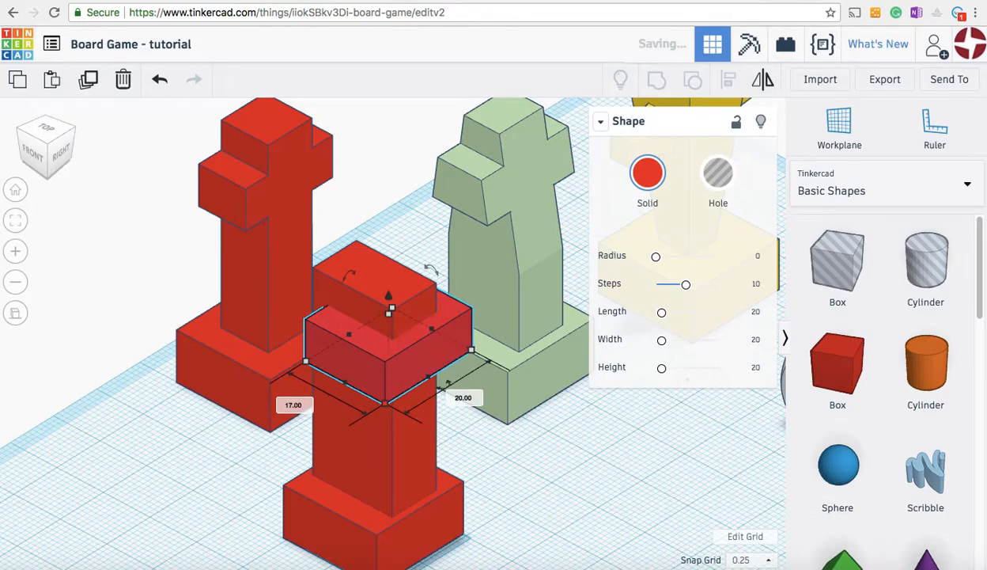
Step: Nudge the crossbar box left in the front view until its sides line up with the upright box
{"action": "left_click", "coordinate": [35, 155]}
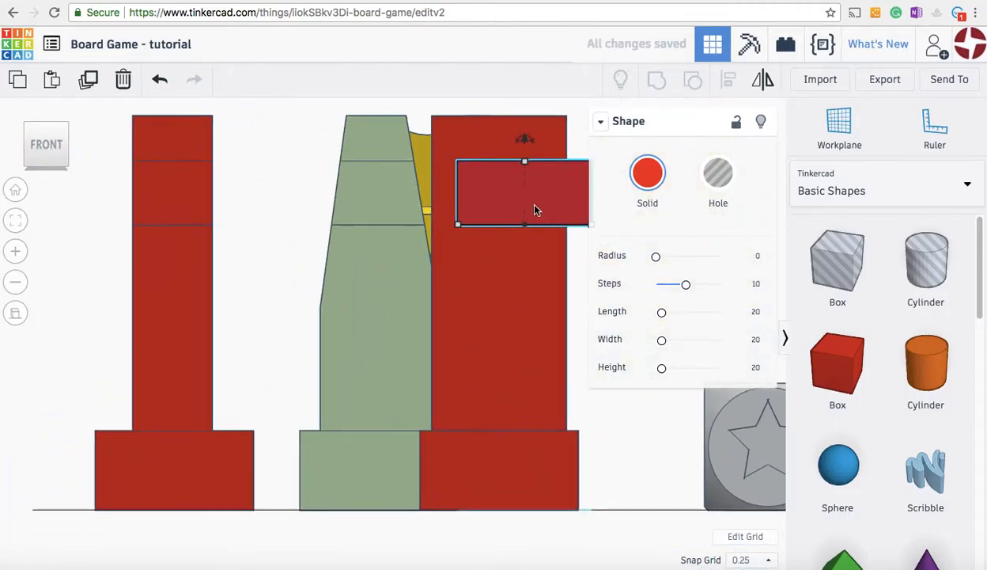
{"action": "key", "text": "Left"}
{"action": "key", "text": "Left"}
{"action": "key", "text": "Left"}
{"action": "key", "text": "Left"}
{"action": "key", "text": "Left"}
{"action": "key", "text": "Left"}
{"action": "key", "text": "Left"}
{"action": "key", "text": "Left"}
{"action": "key", "text": "Left"}
{"action": "key", "text": "Left"}
{"action": "key", "text": "Left"}
{"action": "key", "text": "Left"}
{"action": "key", "text": "Left"}
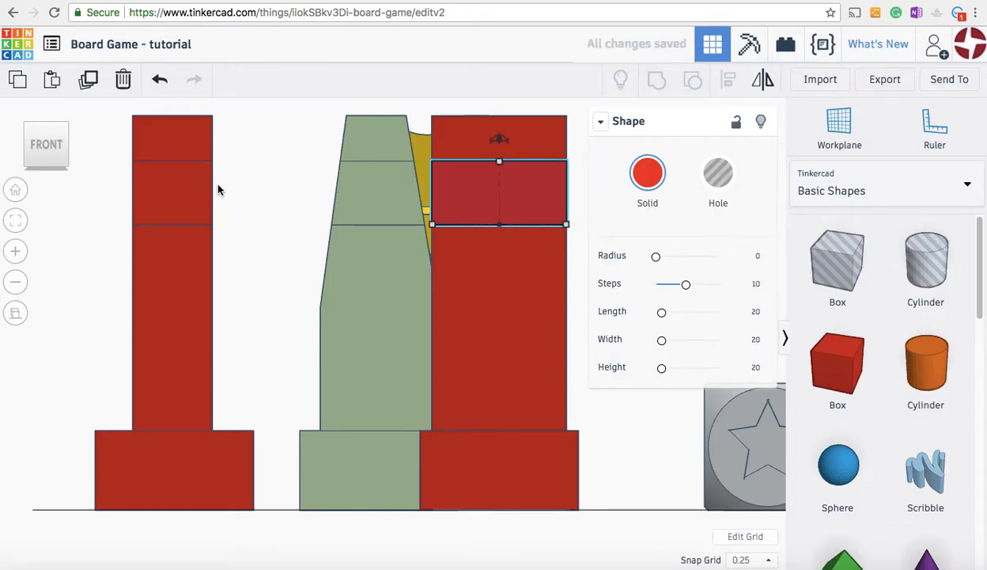
{"action": "left_click", "coordinate": [37, 148]}
{"action": "left_click_drag", "start_coordinate": [37, 149], "coordinate": [30, 156]}
{"action": "scroll", "coordinate": [204, 249], "scroll_direction": "down", "scroll_amount": 5}
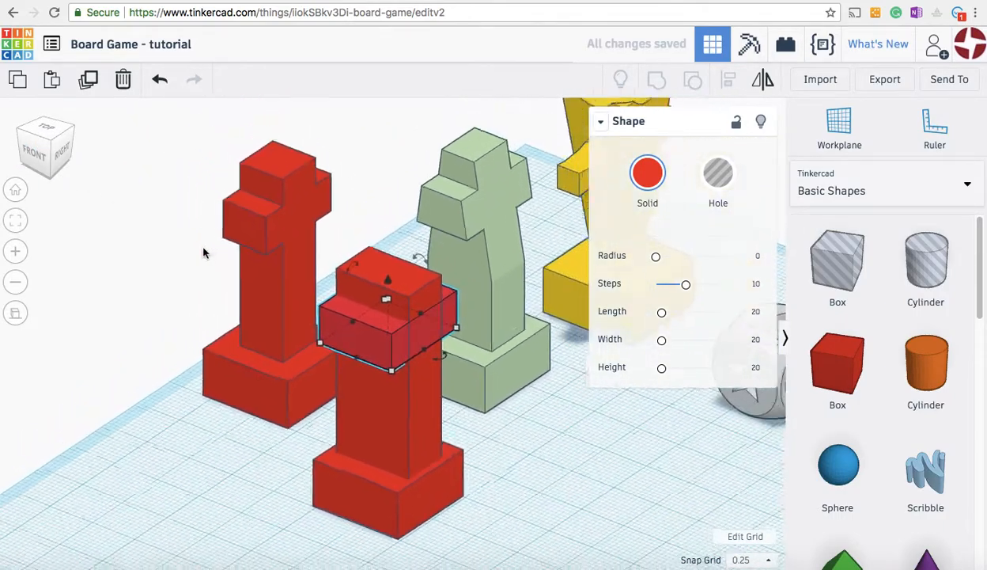
Step: Group the three boxes of the duplicated red piece into one shape
{"action": "left_click", "coordinate": [151, 320]}
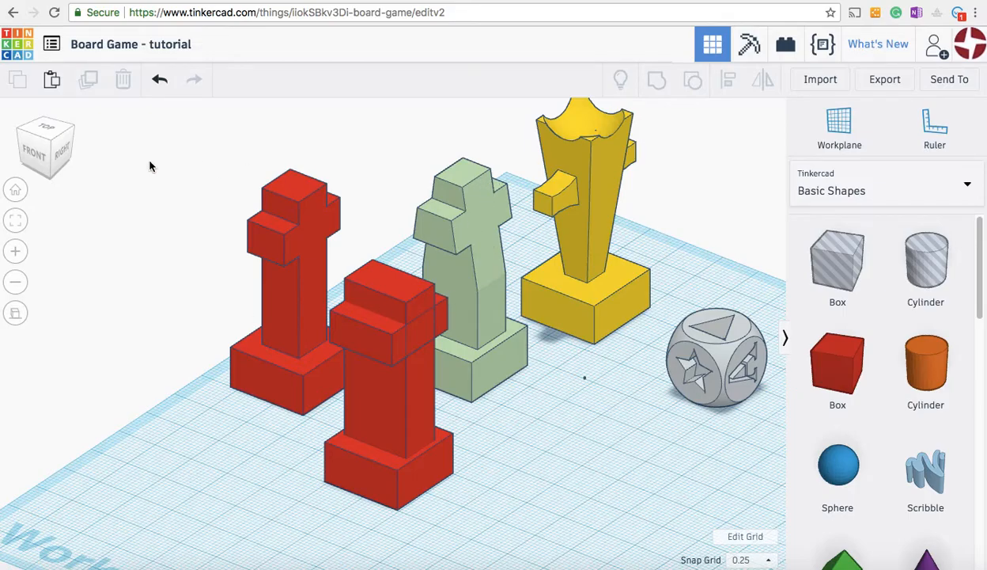
{"action": "left_click_drag", "start_coordinate": [48, 152], "coordinate": [18, 151]}
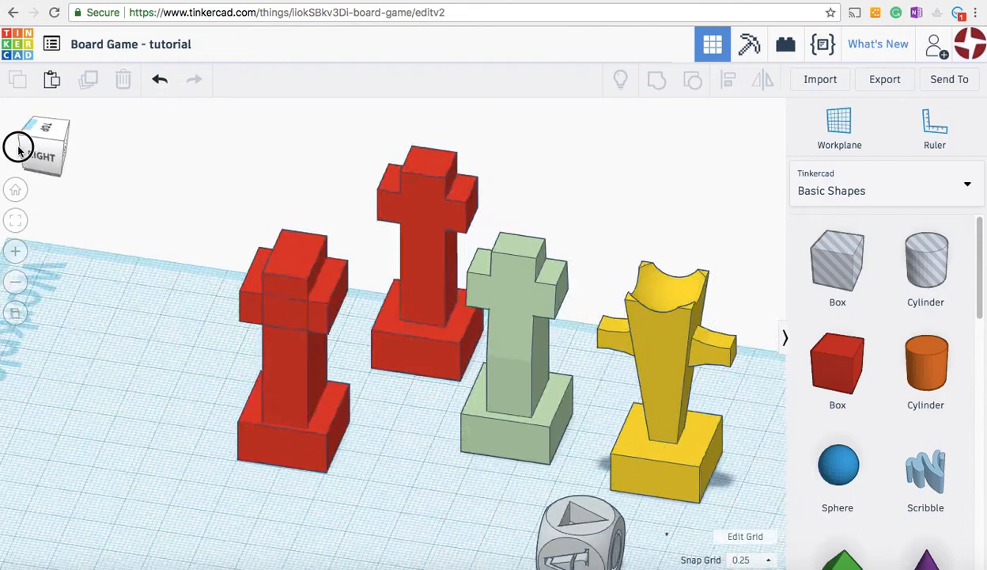
{"action": "left_click_drag", "start_coordinate": [163, 215], "coordinate": [342, 484]}
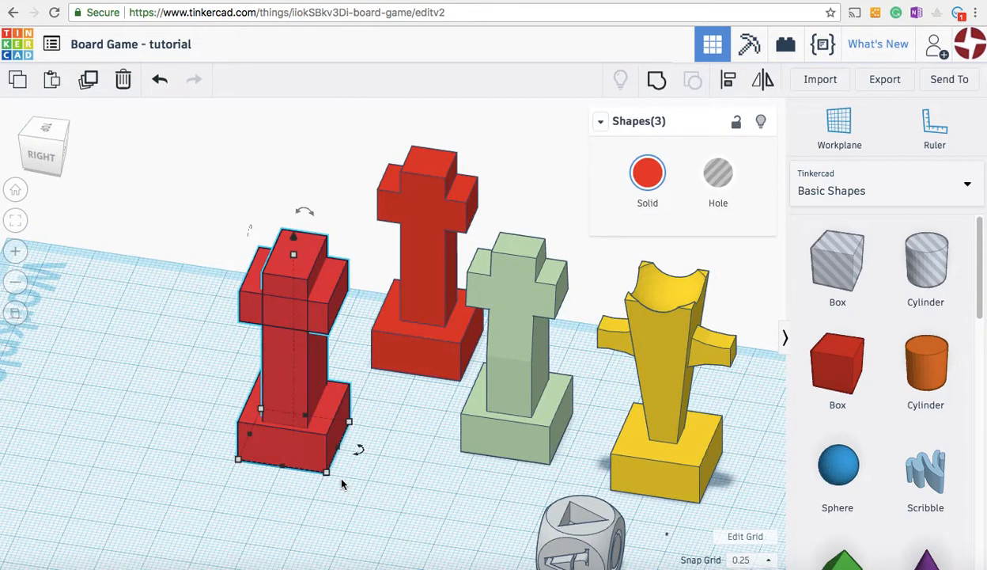
{"action": "left_click", "coordinate": [656, 79]}
{"action": "left_click", "coordinate": [255, 159]}
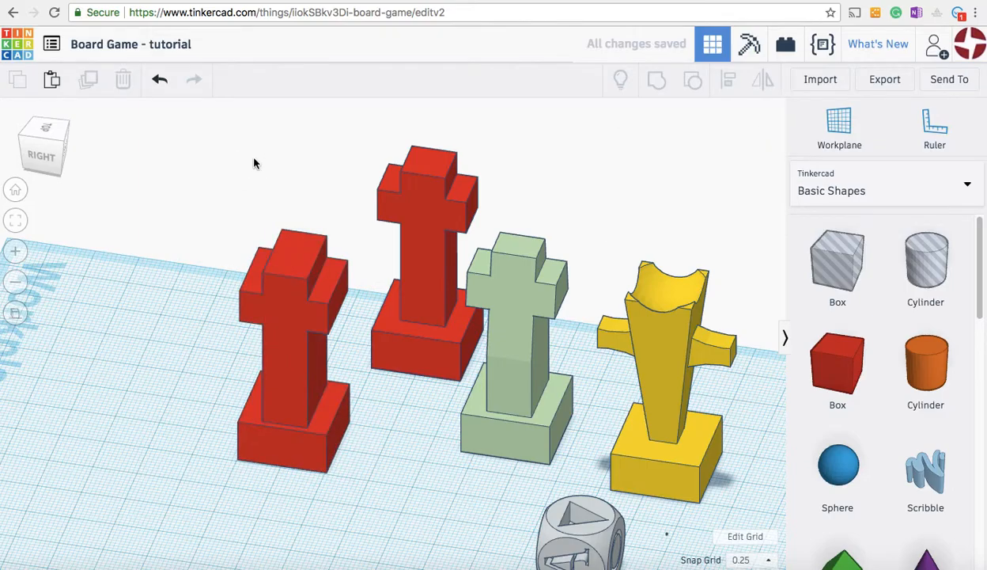
Step: Change the solid colour of the grouped duplicate from red to golden orange
{"action": "left_click", "coordinate": [69, 168]}
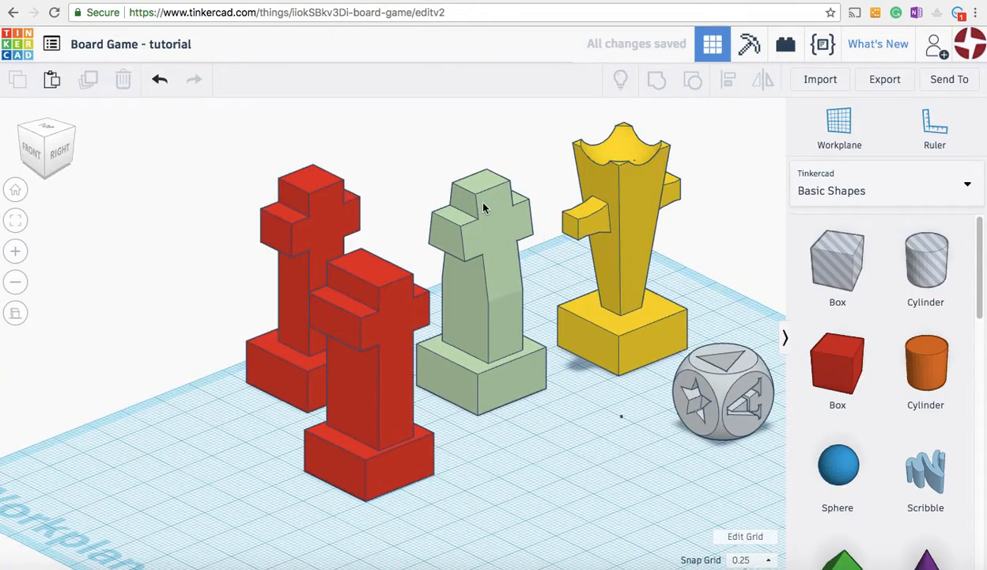
{"action": "left_click", "coordinate": [376, 331]}
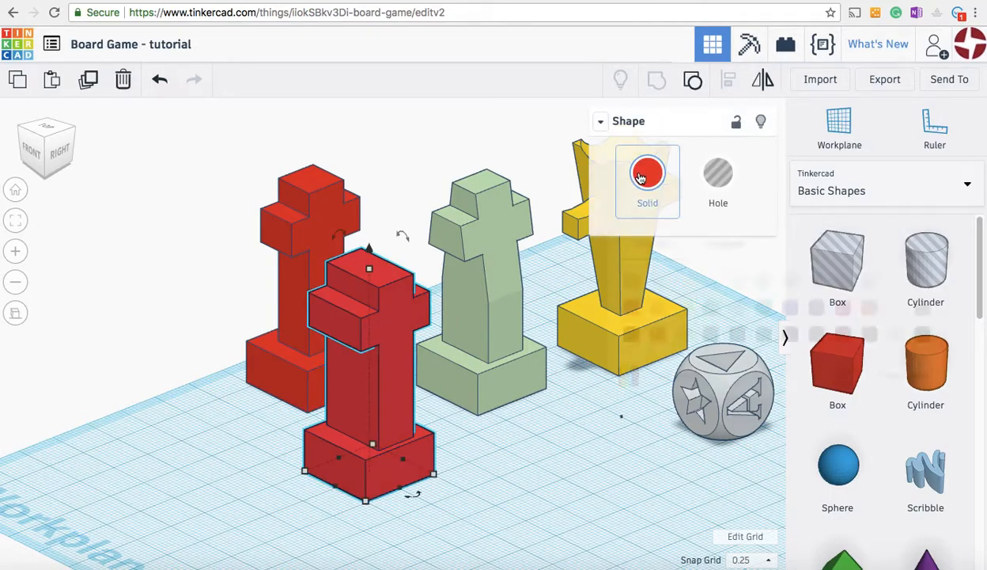
{"action": "left_click", "coordinate": [648, 176]}
{"action": "left_click", "coordinate": [667, 326]}
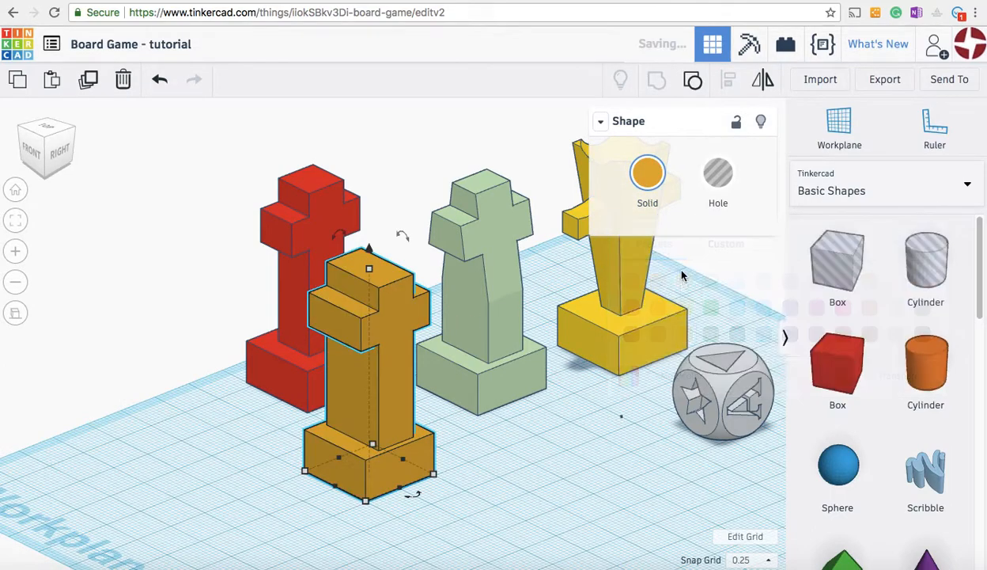
{"action": "left_click", "coordinate": [646, 174]}
{"action": "left_click", "coordinate": [601, 121]}
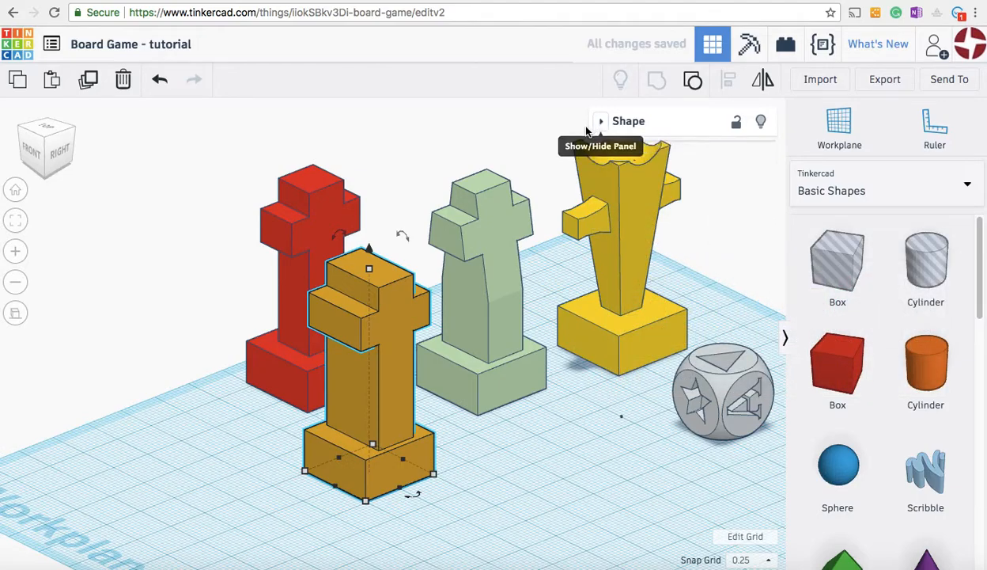
{"action": "left_click", "coordinate": [545, 124]}
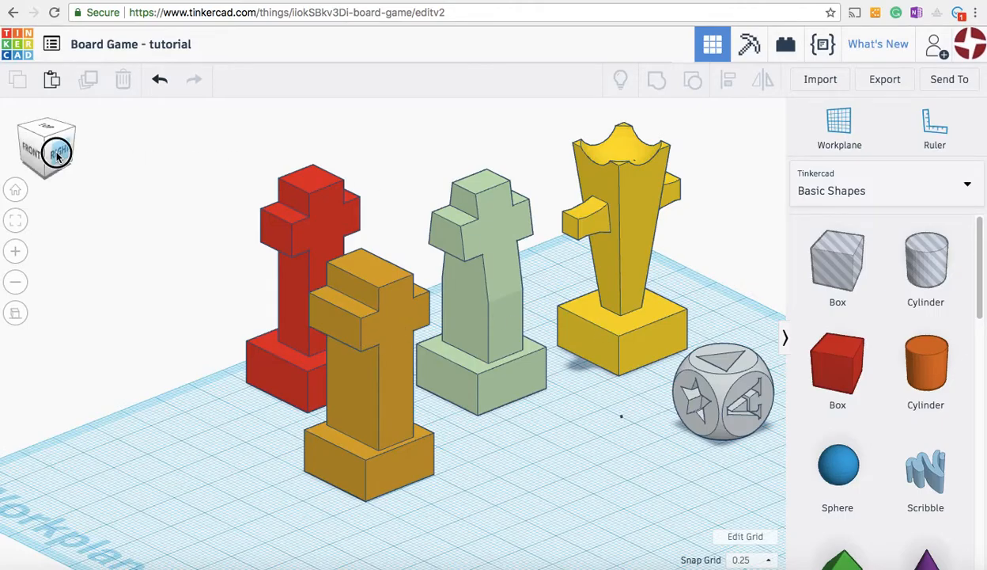
Step: Add a box to the workplane, turn it into a hole, and move it over the front corner of the golden-orange piece's base
{"action": "left_click_drag", "start_coordinate": [58, 153], "coordinate": [62, 150]}
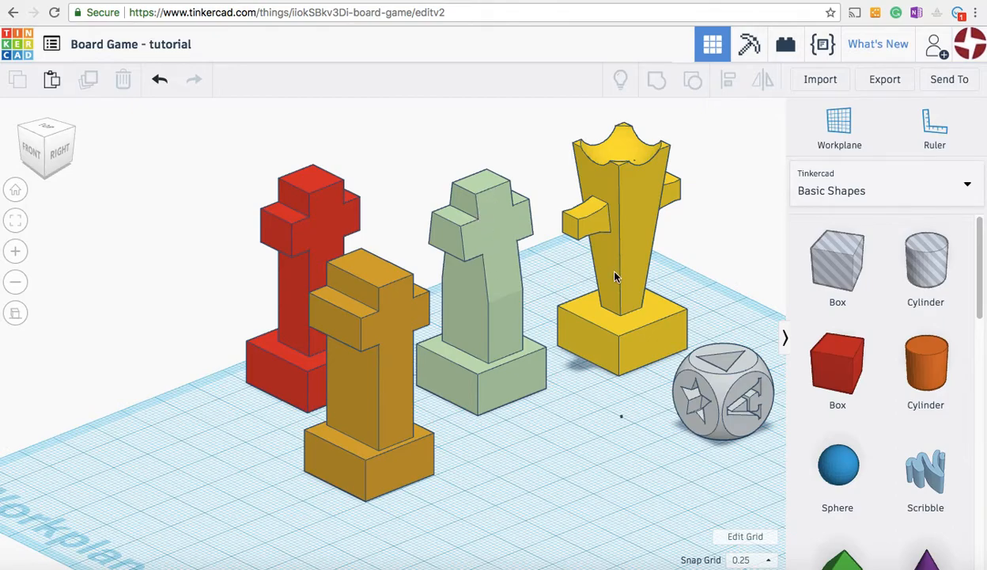
{"action": "left_click_drag", "start_coordinate": [618, 475], "coordinate": [585, 481]}
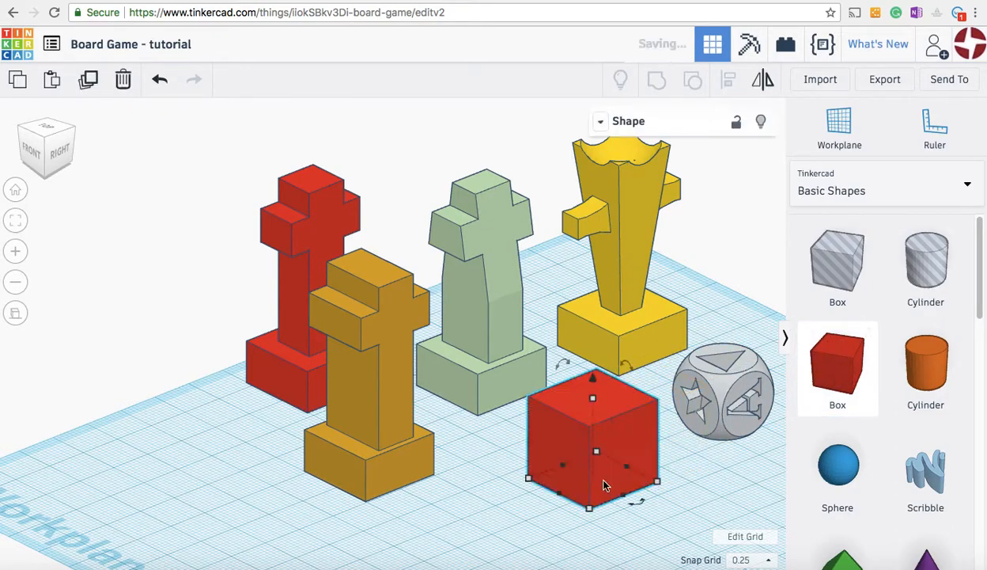
{"action": "left_click", "coordinate": [602, 122]}
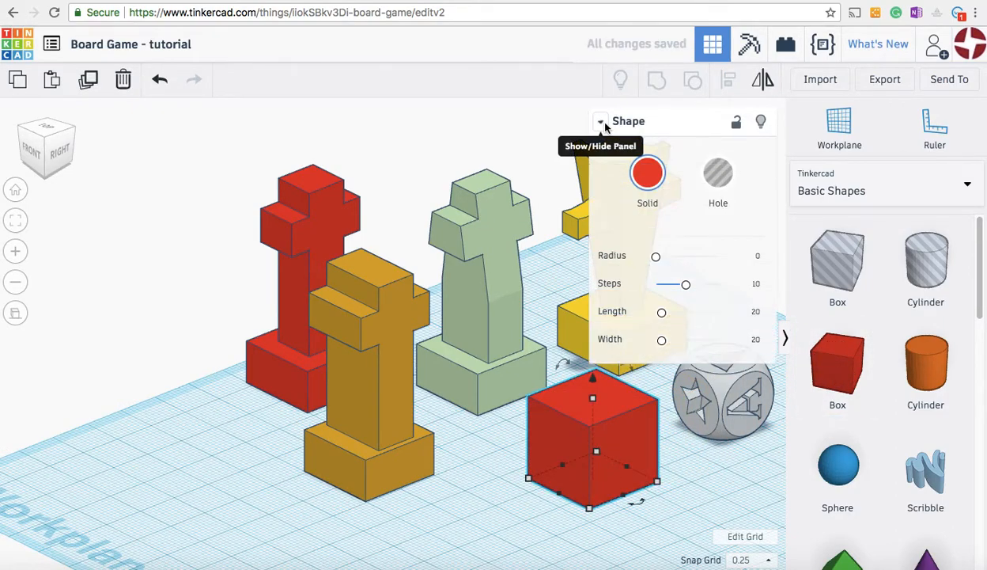
{"action": "left_click", "coordinate": [718, 177]}
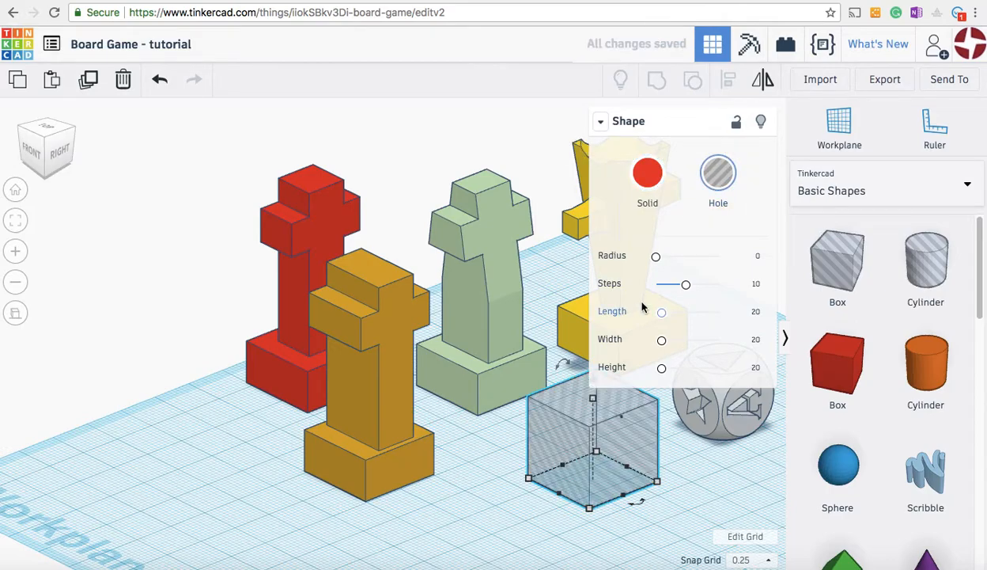
{"action": "left_click", "coordinate": [605, 461]}
{"action": "left_click_drag", "start_coordinate": [604, 460], "coordinate": [360, 467]}
{"action": "left_click", "coordinate": [135, 236]}
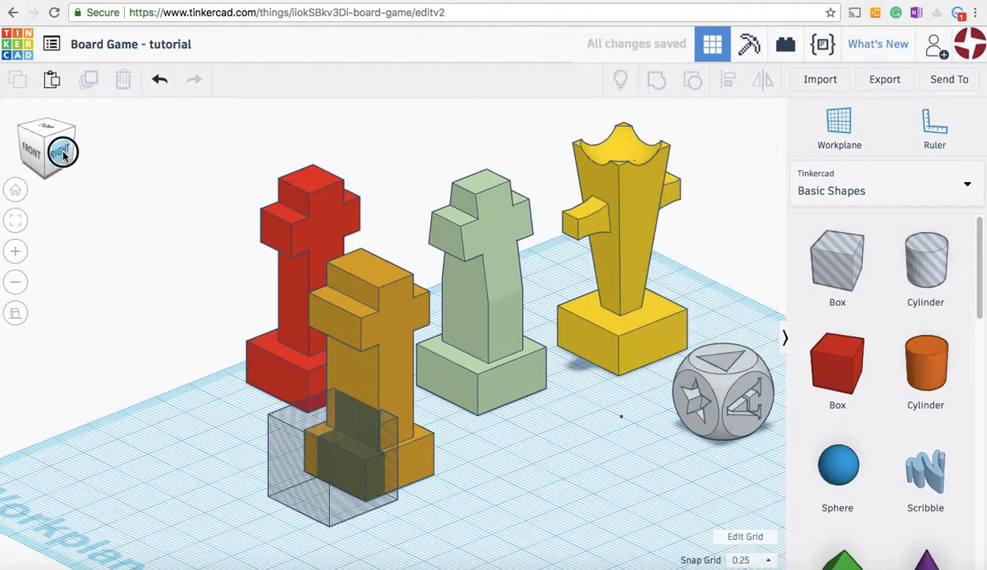
Step: Group the hole box with the golden-orange piece to cut away part of its base
{"action": "left_click_drag", "start_coordinate": [62, 151], "coordinate": [42, 150]}
{"action": "left_click_drag", "start_coordinate": [125, 197], "coordinate": [375, 420]}
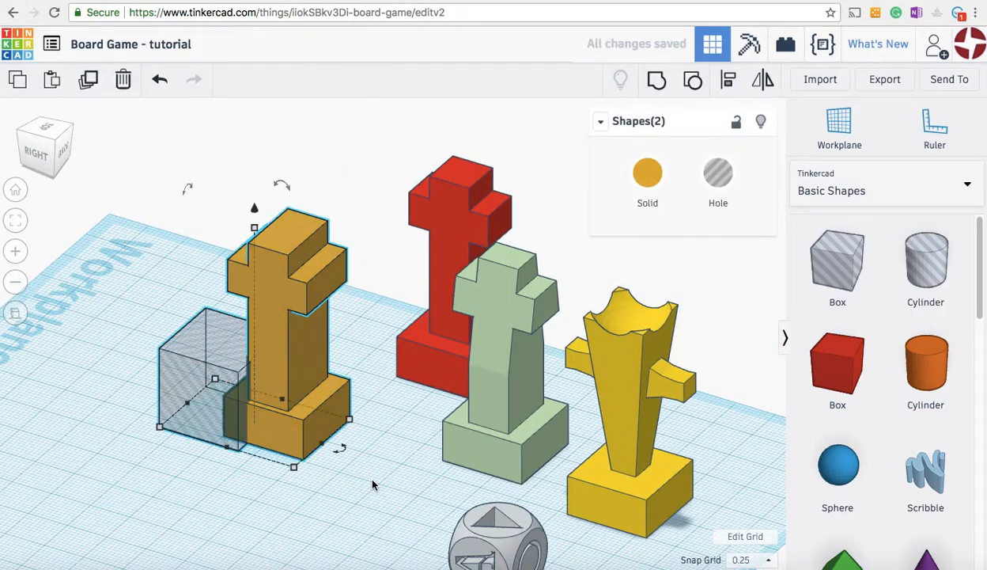
{"action": "left_click", "coordinate": [656, 79]}
{"action": "left_click", "coordinate": [298, 170]}
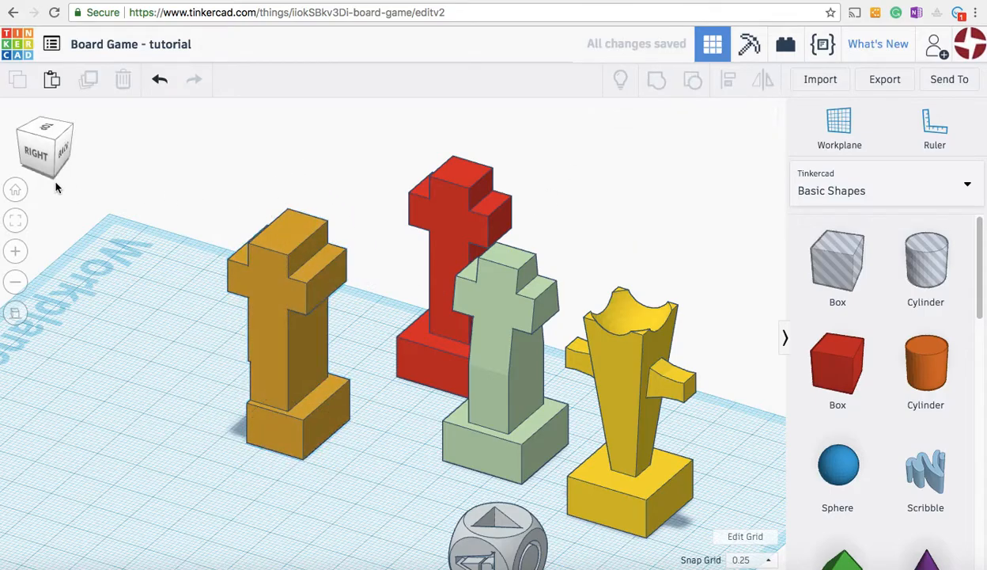
Step: Ungroup the golden-orange piece from the hole box to reverse the base cut
{"action": "left_click", "coordinate": [61, 160]}
{"action": "left_click_drag", "start_coordinate": [67, 163], "coordinate": [50, 158]}
{"action": "left_click", "coordinate": [300, 313]}
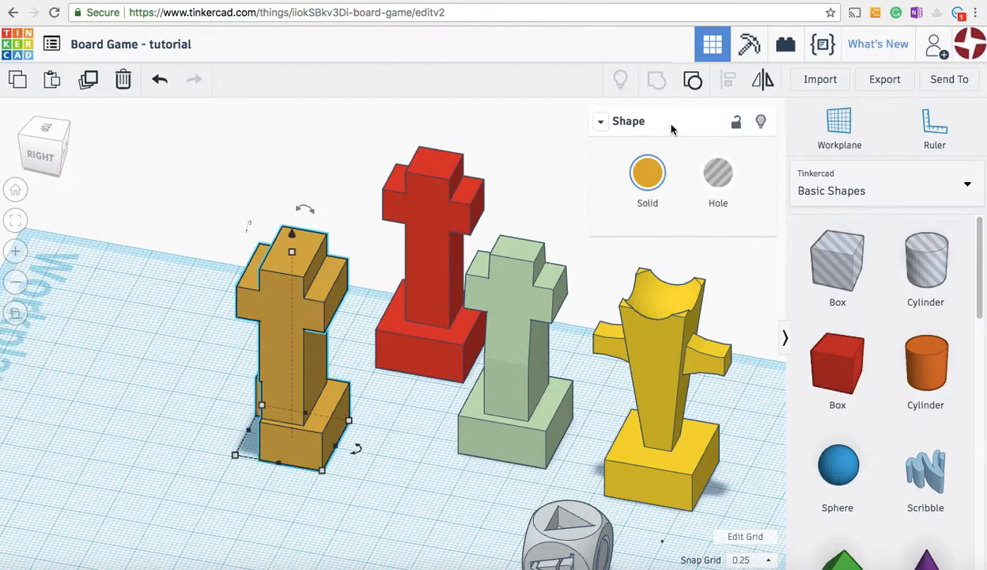
{"action": "left_click", "coordinate": [692, 79]}
Step: In the front view, move the hole box 17 mm sideways so it sits just clear of the golden-orange piece
{"action": "left_click", "coordinate": [194, 428]}
{"action": "left_click_drag", "start_coordinate": [44, 158], "coordinate": [66, 164]}
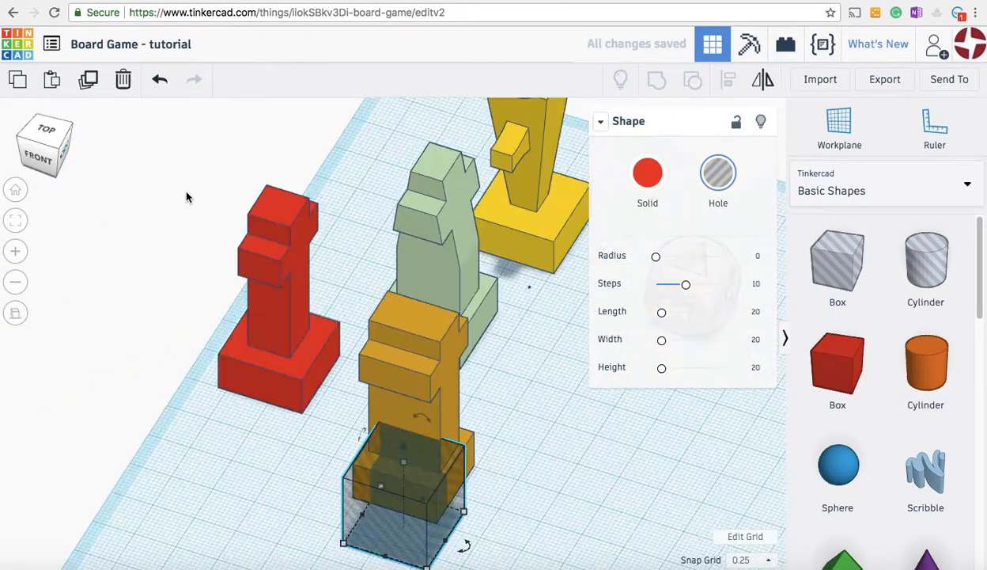
{"action": "left_click", "coordinate": [41, 152]}
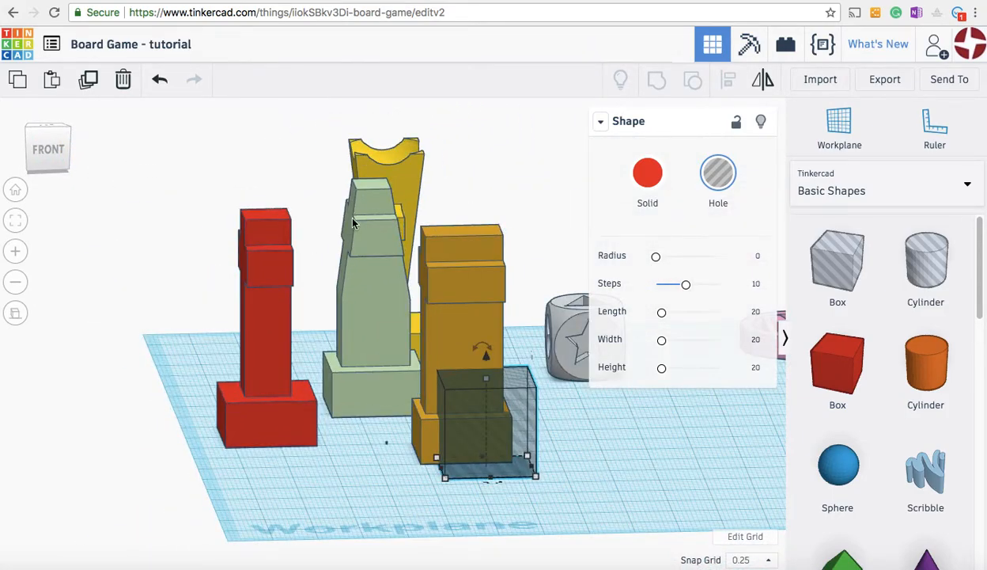
{"action": "left_click", "coordinate": [50, 159]}
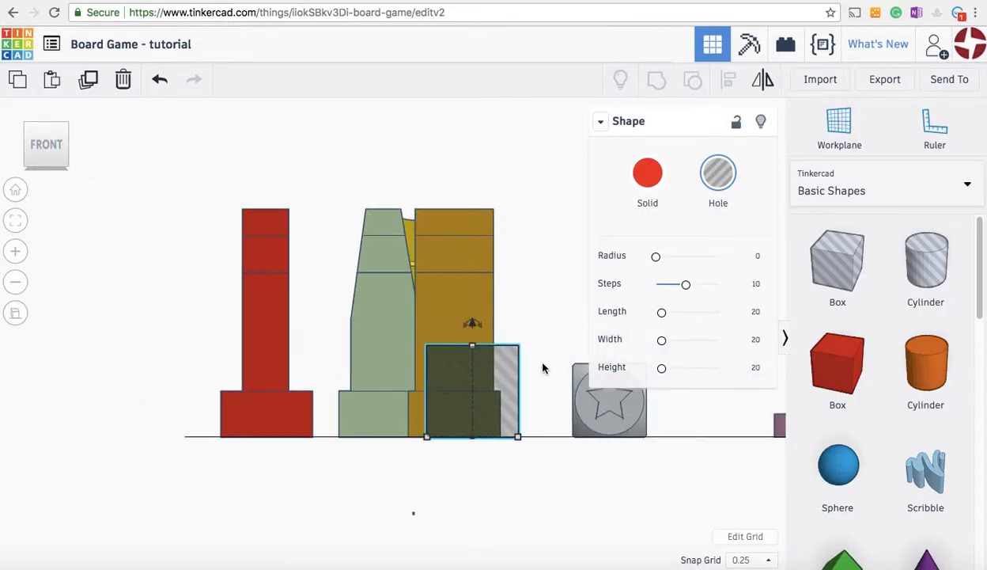
{"action": "left_click_drag", "start_coordinate": [513, 361], "coordinate": [585, 362]}
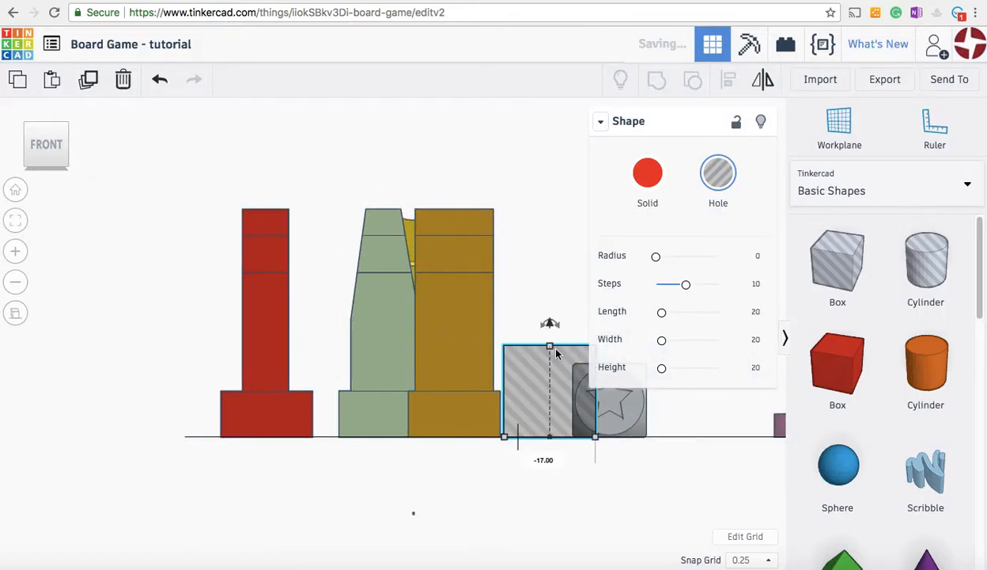
Step: Raise the hole box above the workplane to the level of the golden-orange piece's upper part and set its height to 29 mm
{"action": "left_click_drag", "start_coordinate": [550, 324], "coordinate": [554, 204]}
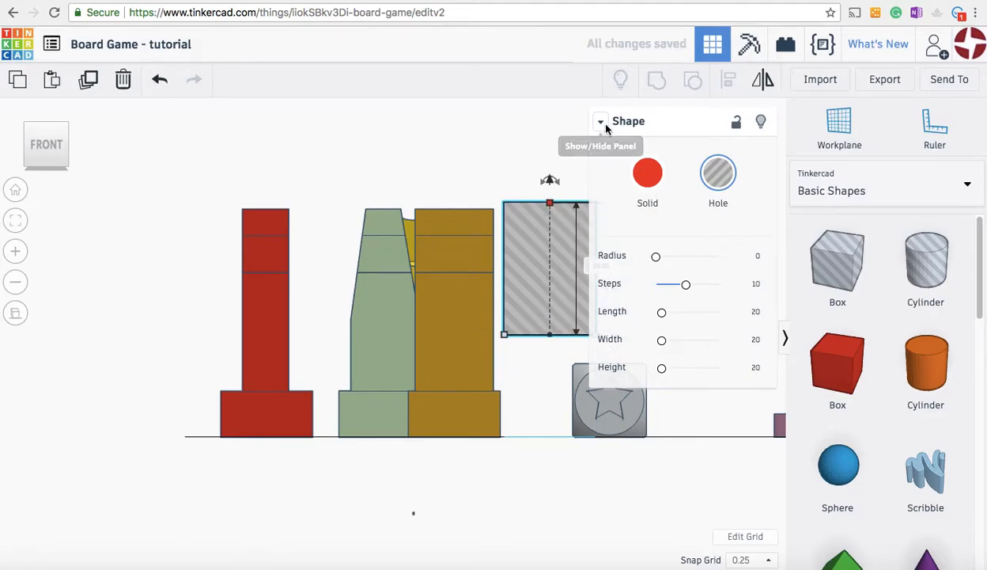
{"action": "left_click", "coordinate": [604, 123]}
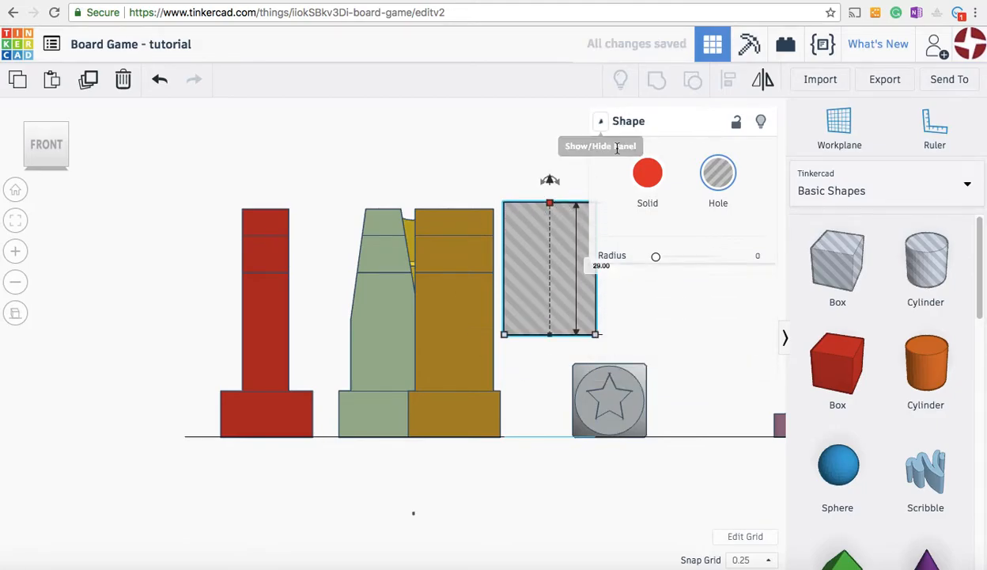
{"action": "left_click", "coordinate": [663, 276]}
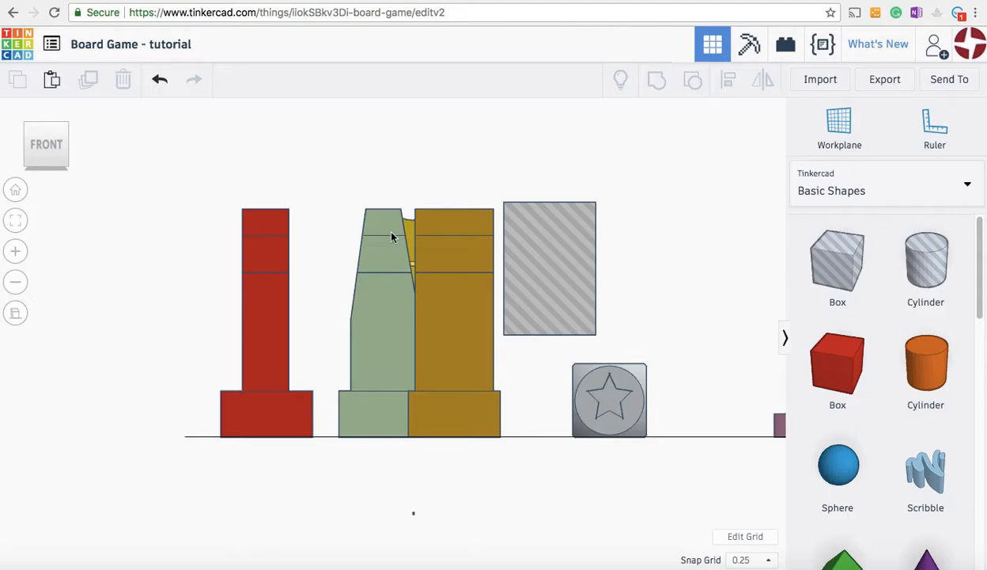
Step: Raise the hole box slightly and rotate it 5° in the front view, tilting its top towards the golden-orange piece
{"action": "left_click", "coordinate": [548, 227]}
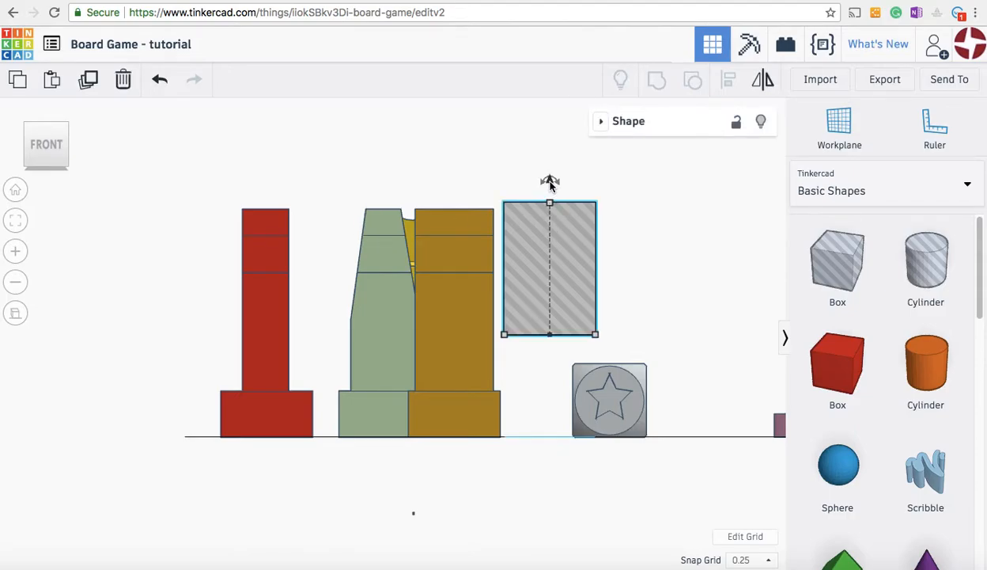
{"action": "mouse_move", "coordinate": [550, 182]}
{"action": "left_mouse_down"}
{"action": "mouse_move", "coordinate": [549, 194]}
{"action": "mouse_move", "coordinate": [552, 177]}
{"action": "left_mouse_up"}
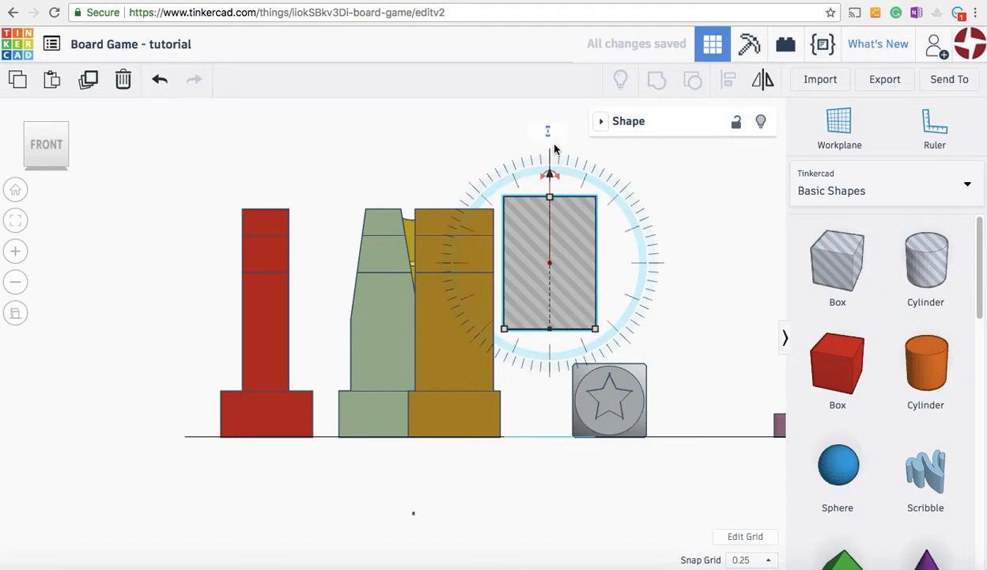
{"action": "key", "text": "Return"}
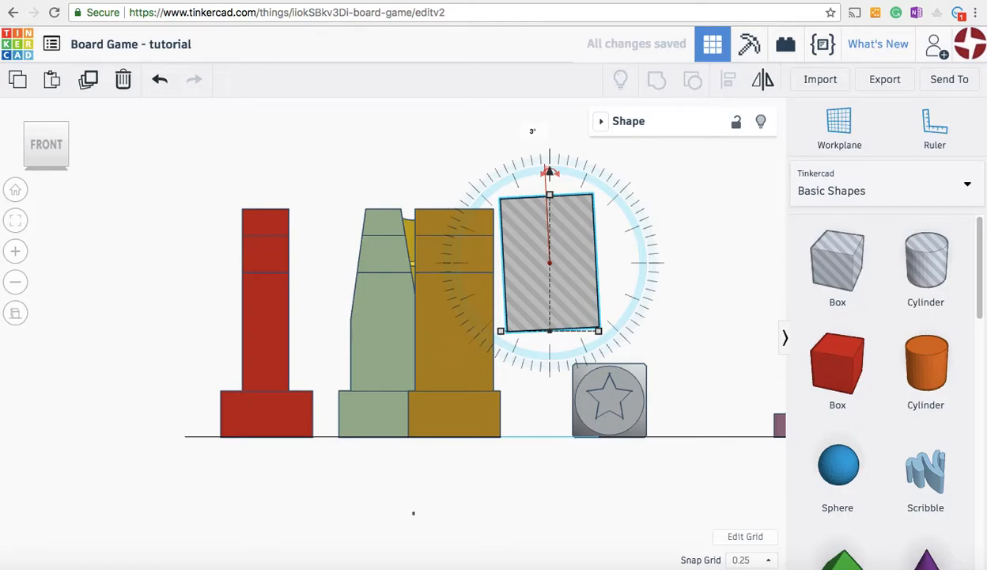
{"action": "left_click_drag", "start_coordinate": [548, 152], "coordinate": [541, 154]}
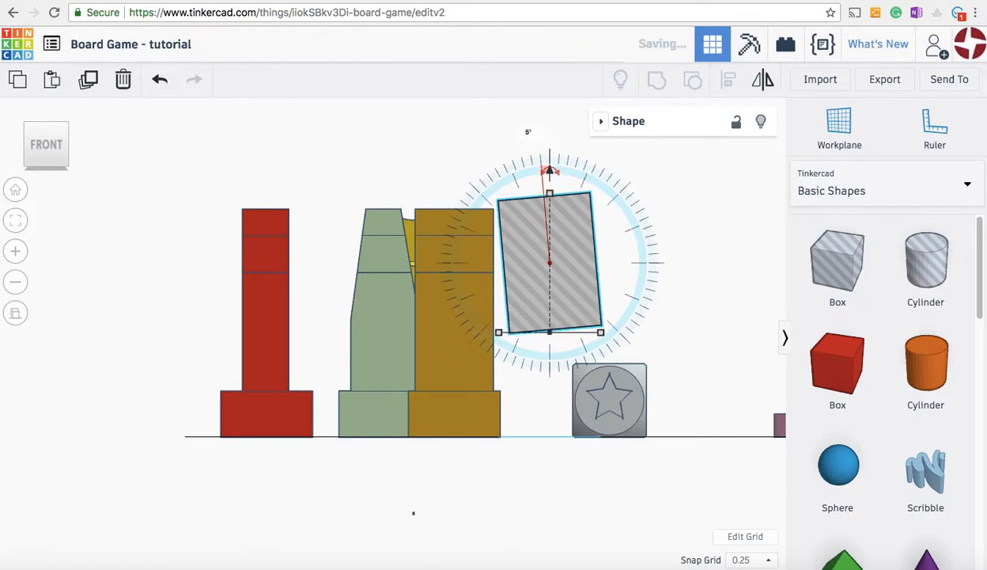
{"action": "left_click", "coordinate": [443, 166]}
Step: Move the tilted hole box sideways in the front view until it overlaps the upper right edge of the golden-orange piece
{"action": "left_click", "coordinate": [538, 261]}
{"action": "left_click_drag", "start_coordinate": [528, 279], "coordinate": [508, 277]}
{"action": "left_click", "coordinate": [631, 265]}
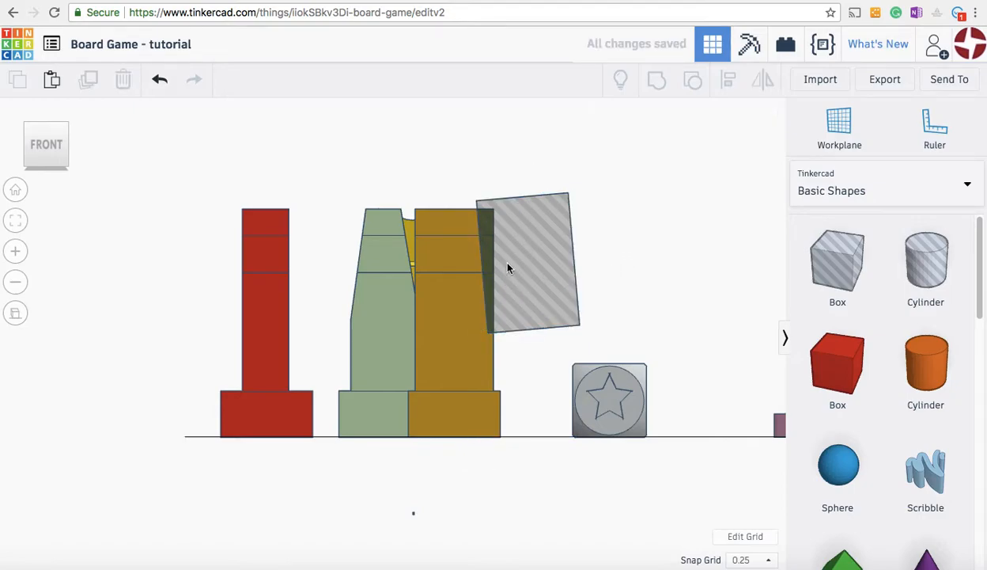
Step: In the right view, move and widen the hole box so it covers the golden-orange piece's whole crossbar
{"action": "left_click_drag", "start_coordinate": [46, 141], "coordinate": [30, 162]}
{"action": "left_click", "coordinate": [57, 160]}
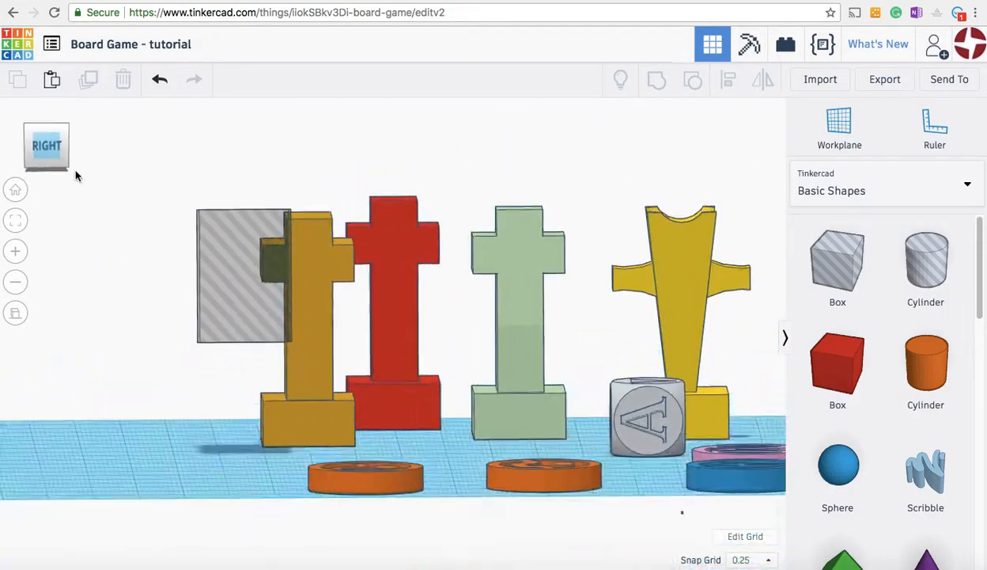
{"action": "left_click_drag", "start_coordinate": [238, 258], "coordinate": [302, 258]}
{"action": "left_click_drag", "start_coordinate": [261, 333], "coordinate": [240, 331]}
{"action": "left_click_drag", "start_coordinate": [296, 285], "coordinate": [297, 281]}
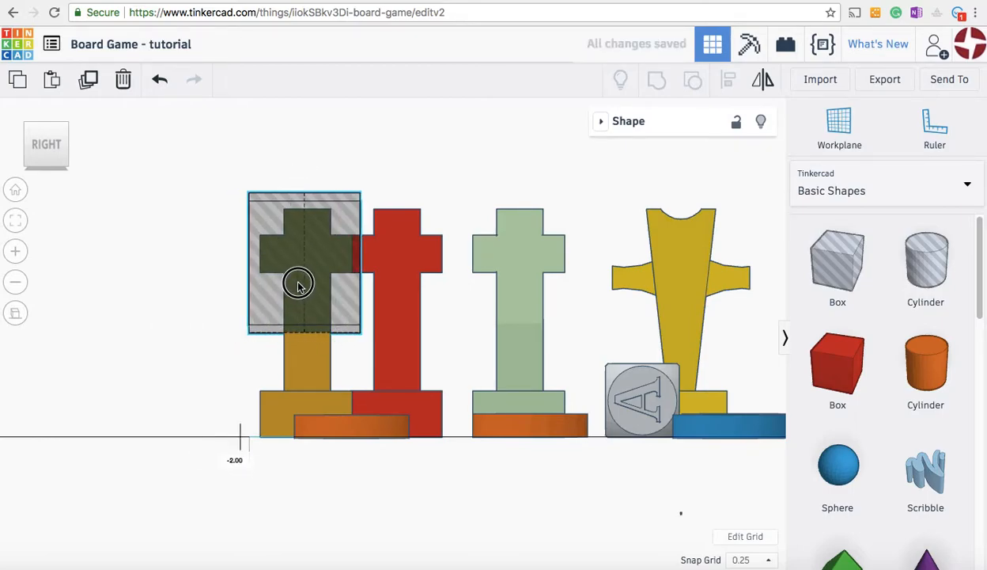
Step: Add a second hole box in the front view, placed on the workplane between the red and green pieces
{"action": "left_click", "coordinate": [57, 146]}
{"action": "left_click_drag", "start_coordinate": [73, 155], "coordinate": [79, 154]}
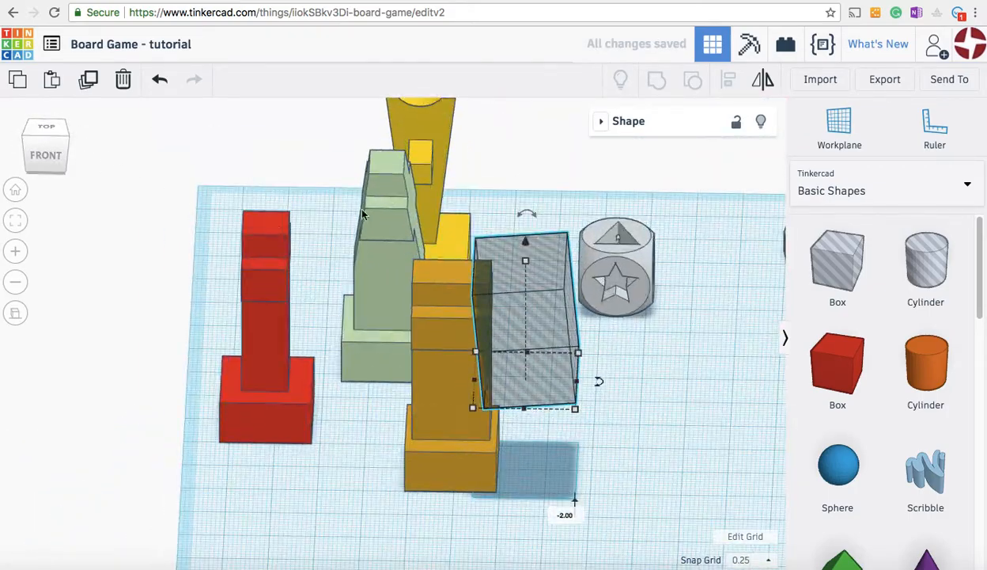
{"action": "left_click", "coordinate": [273, 162]}
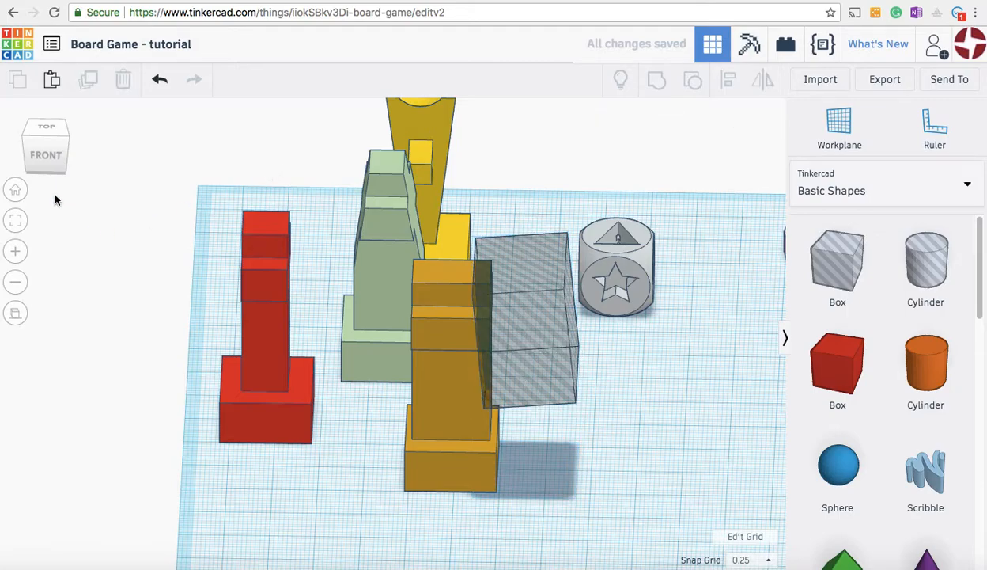
{"action": "left_click", "coordinate": [47, 160]}
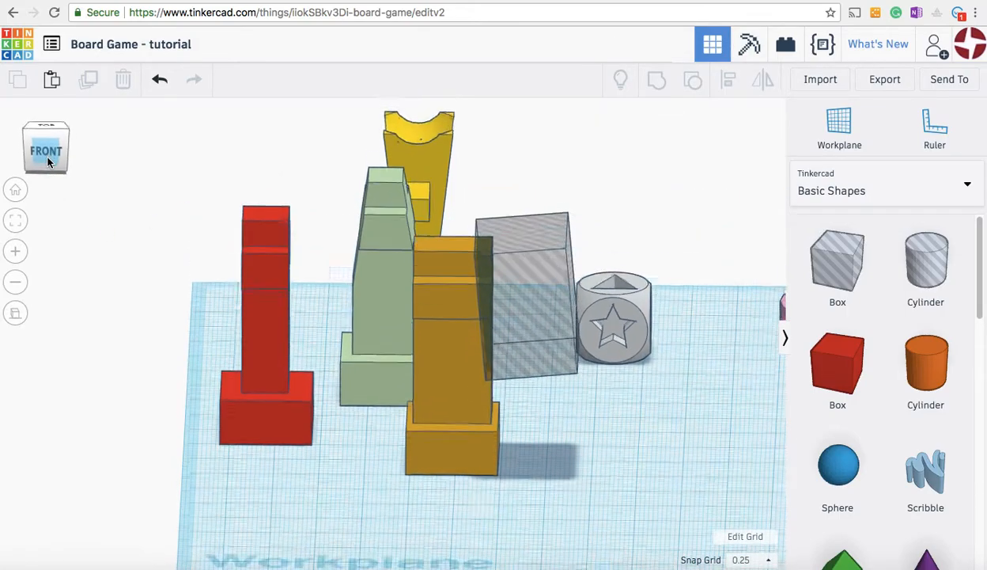
{"action": "left_click_drag", "start_coordinate": [842, 273], "coordinate": [334, 215]}
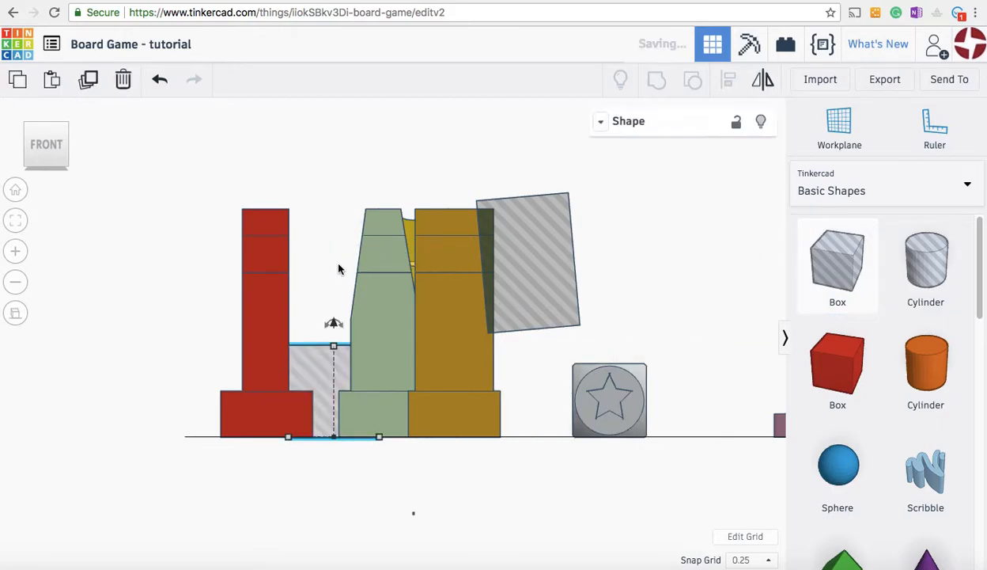
Step: Delete the second hole box between the red and green pieces
{"action": "left_click", "coordinate": [306, 250]}
{"action": "left_click", "coordinate": [315, 357]}
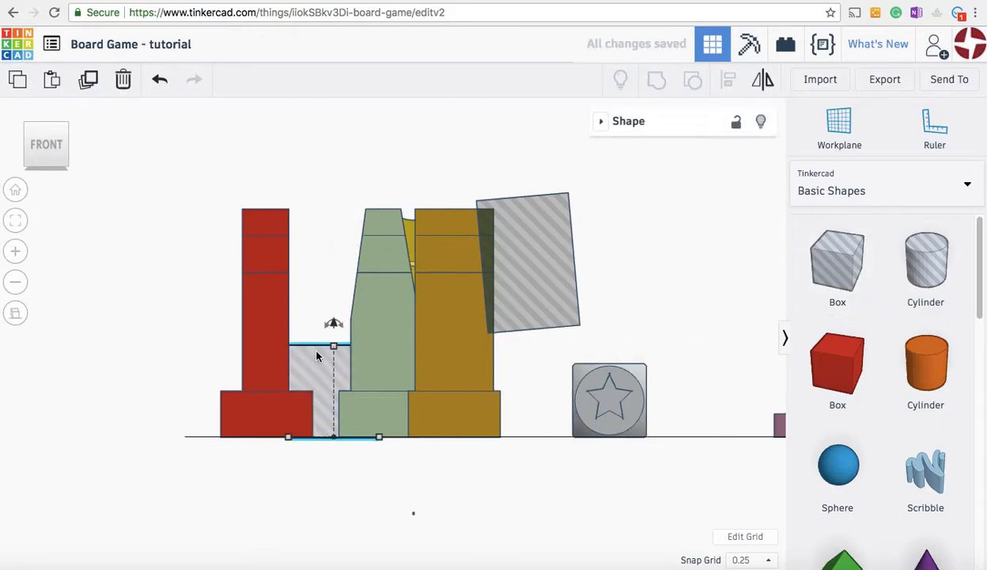
{"action": "key", "text": "Delete"}
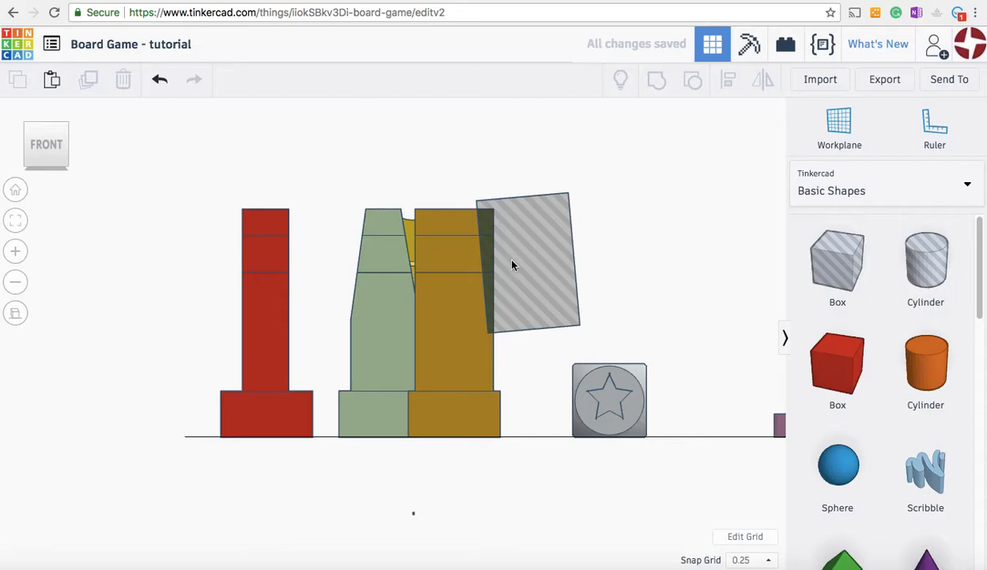
Step: Duplicate the tilted hole box and move the copy 36.25 mm across the golden-orange piece to its opposite upper edge
{"action": "left_click", "coordinate": [503, 255]}
{"action": "left_click", "coordinate": [88, 79]}
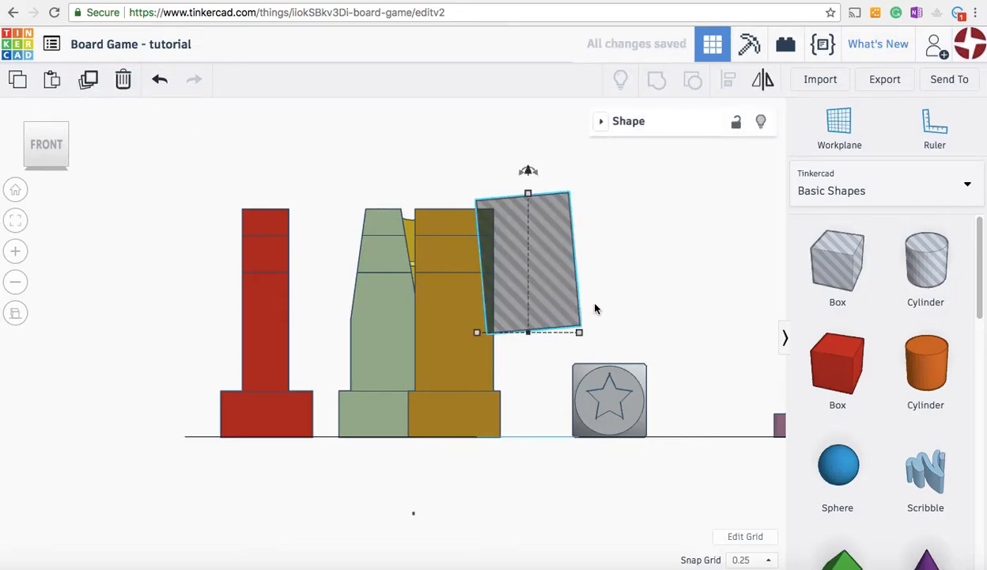
{"action": "left_click_drag", "start_coordinate": [559, 290], "coordinate": [395, 285]}
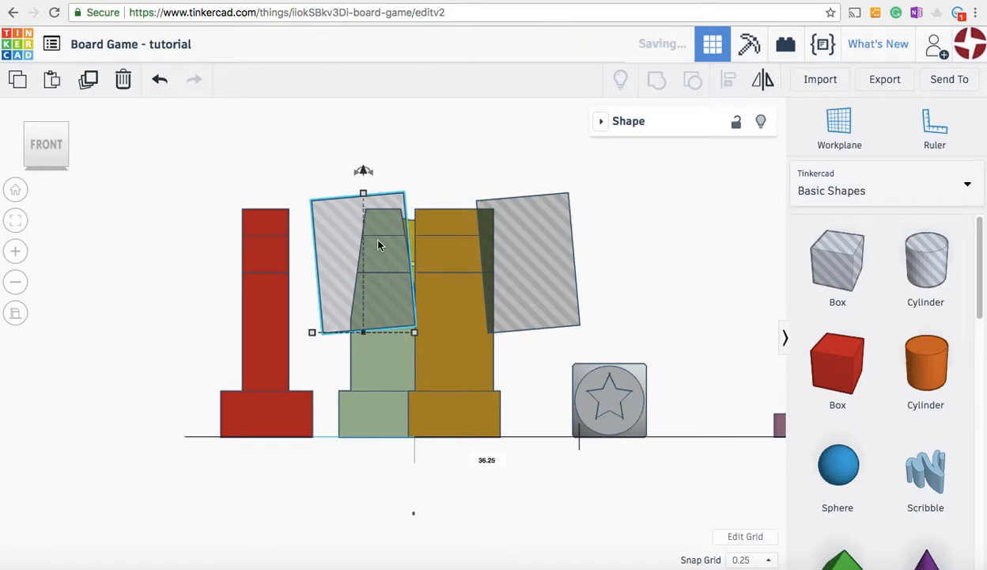
Step: Rotate the copied hole box by -10° in the front view so it mirrors the original's tilt
{"action": "mouse_move", "coordinate": [365, 172]}
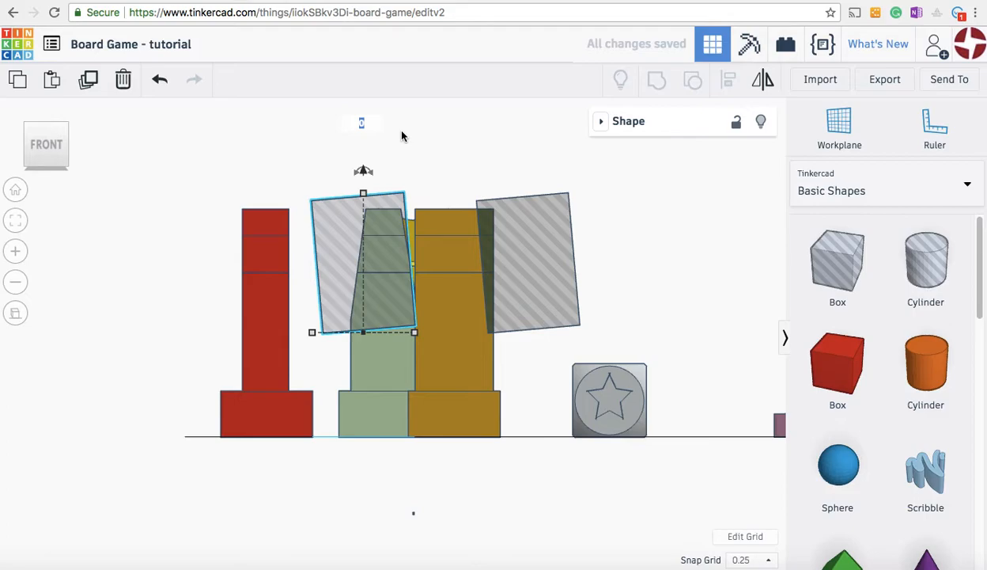
{"action": "type", "text": "-5"}
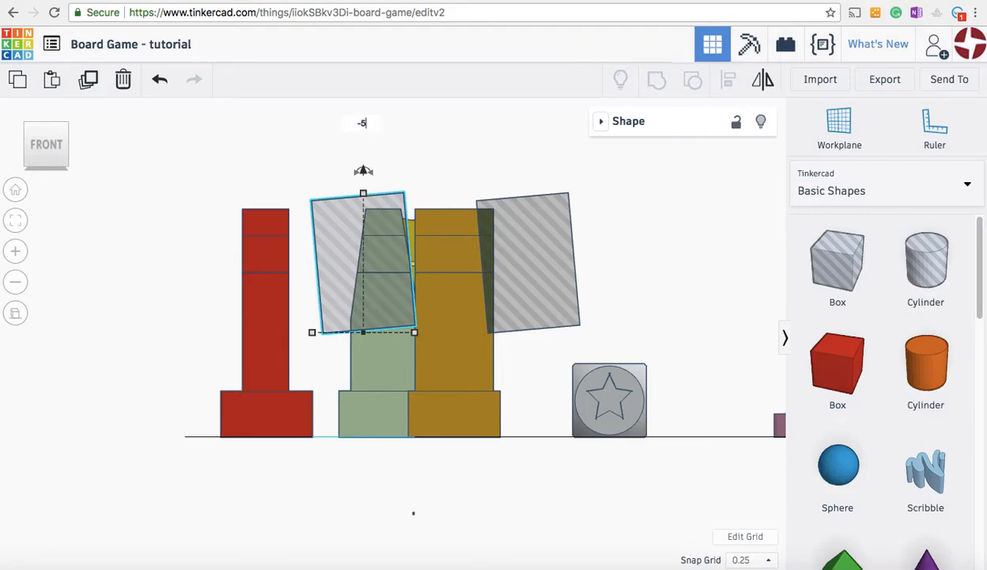
{"action": "key", "text": "Return"}
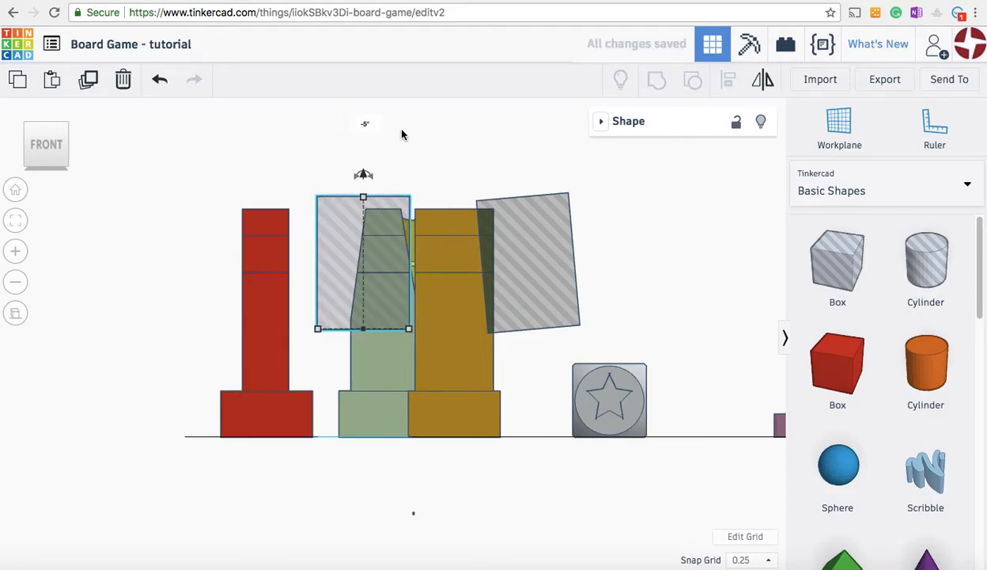
{"action": "left_click", "coordinate": [368, 128]}
{"action": "type", "text": "-5"}
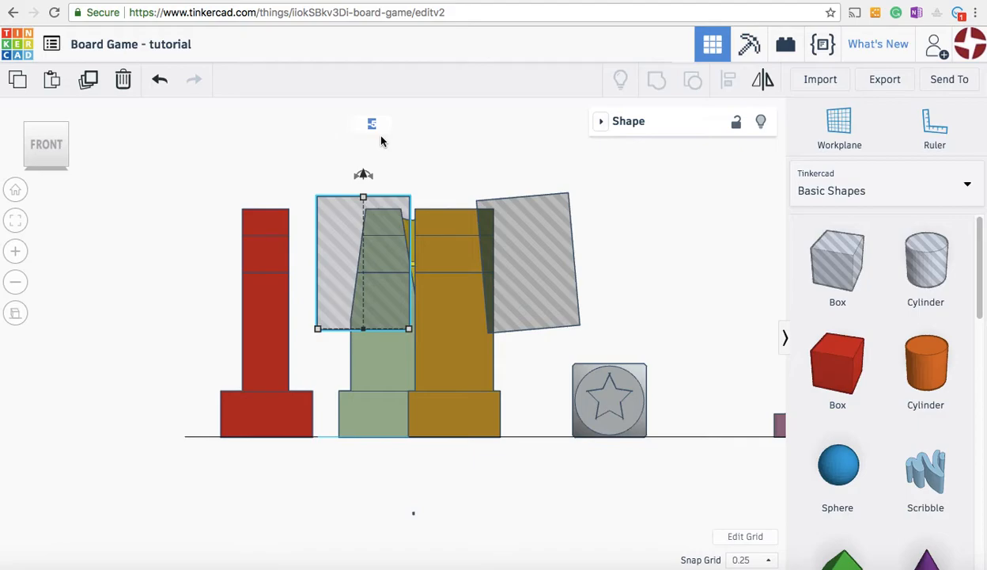
{"action": "type", "text": "-10"}
{"action": "key", "text": "Return"}
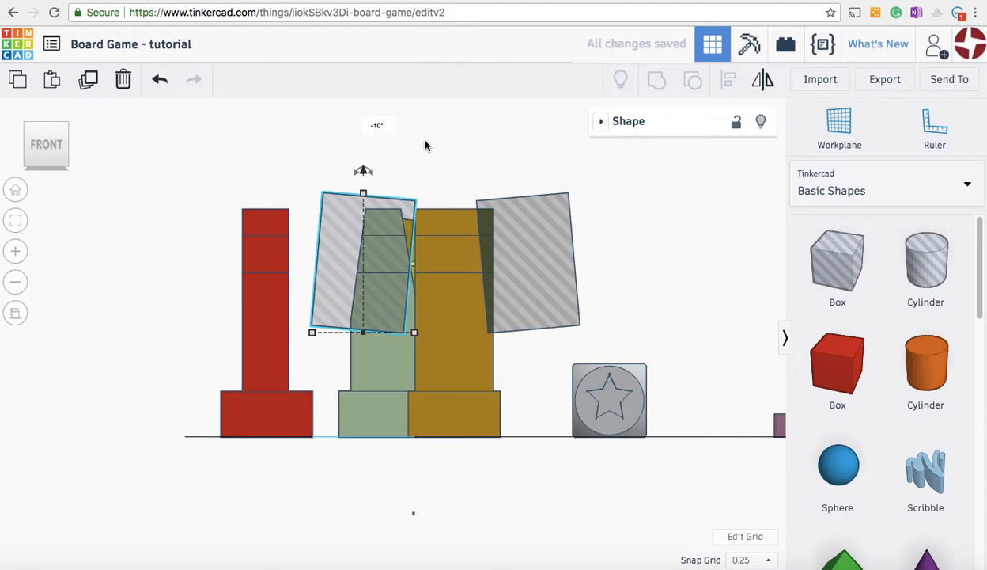
Step: Nudge both tilted hole boxes sideways in the front view so they trim equal slivers off the golden-orange piece's upper sides
{"action": "left_click", "coordinate": [444, 148]}
{"action": "left_click", "coordinate": [376, 253]}
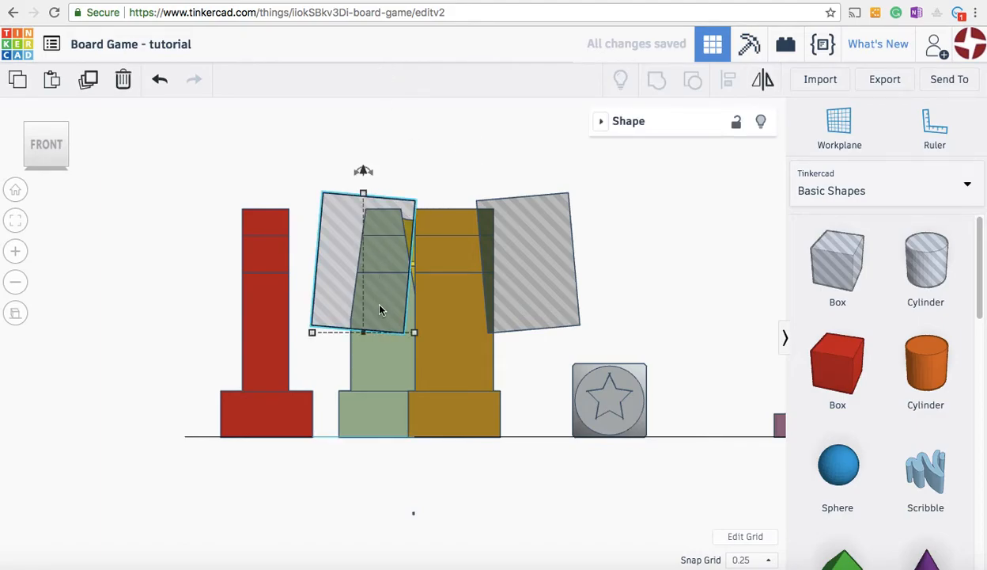
{"action": "mouse_move", "coordinate": [371, 289]}
{"action": "left_mouse_down"}
{"action": "mouse_move", "coordinate": [385, 286]}
{"action": "mouse_move", "coordinate": [377, 288]}
{"action": "left_mouse_up"}
{"action": "left_click", "coordinate": [526, 294]}
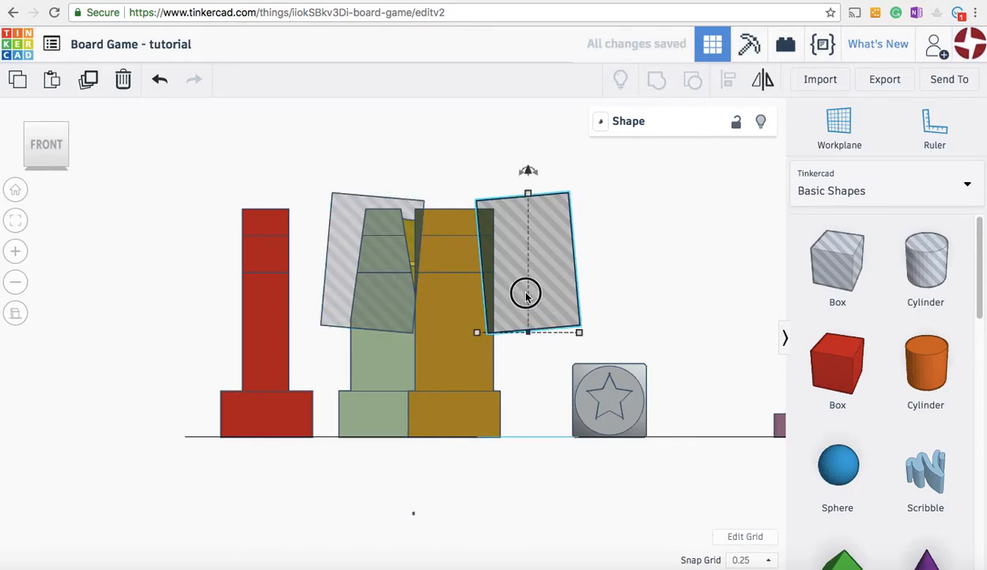
{"action": "left_click_drag", "start_coordinate": [520, 295], "coordinate": [522, 290]}
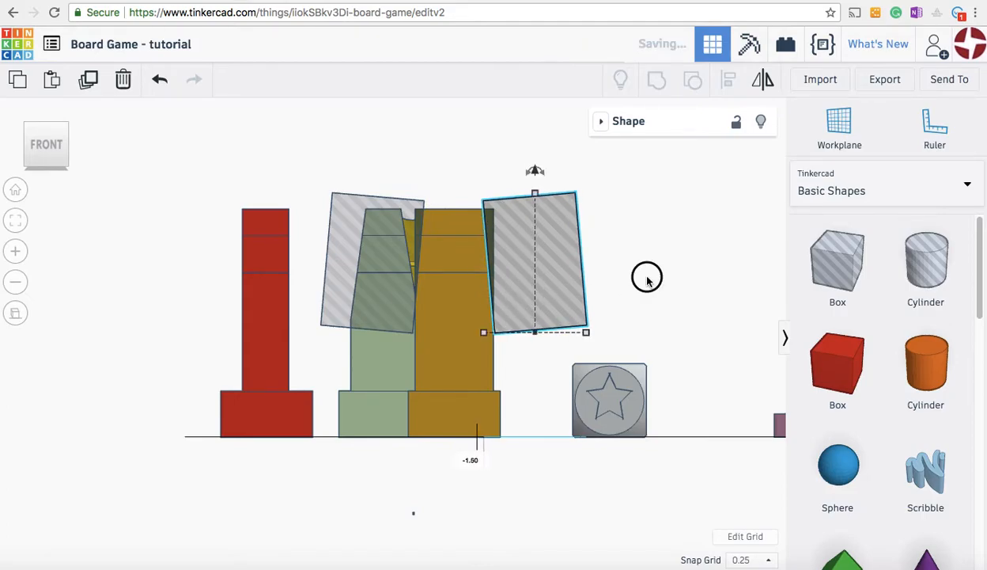
{"action": "left_click", "coordinate": [645, 274]}
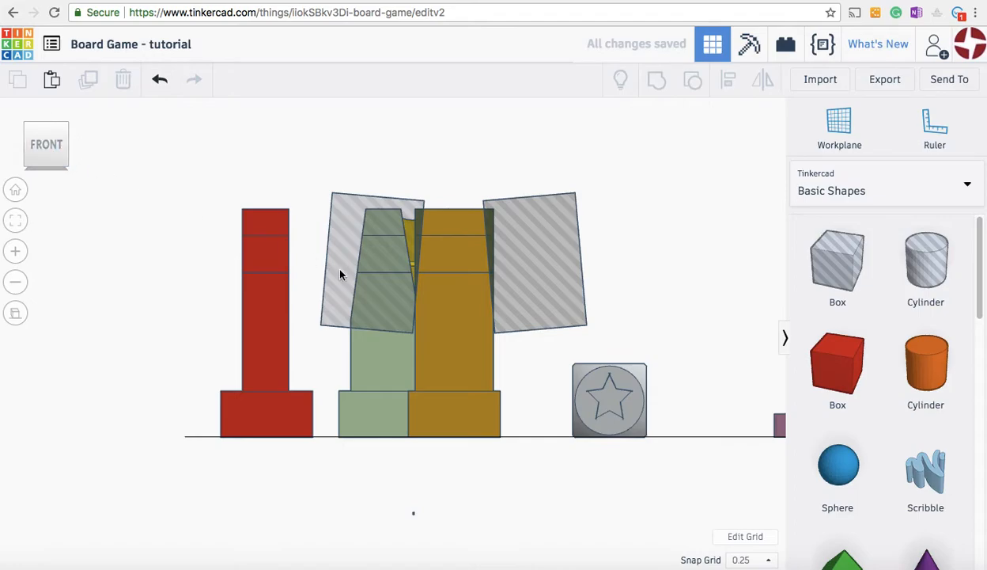
Step: Group the golden-orange piece with the two tilted hole boxes to cut away its upper sides
{"action": "left_click", "coordinate": [357, 288]}
{"action": "left_click", "coordinate": [51, 166]}
{"action": "left_click_drag", "start_coordinate": [51, 169], "coordinate": [48, 166]}
{"action": "left_click", "coordinate": [257, 458]}
{"action": "left_click", "coordinate": [307, 400]}
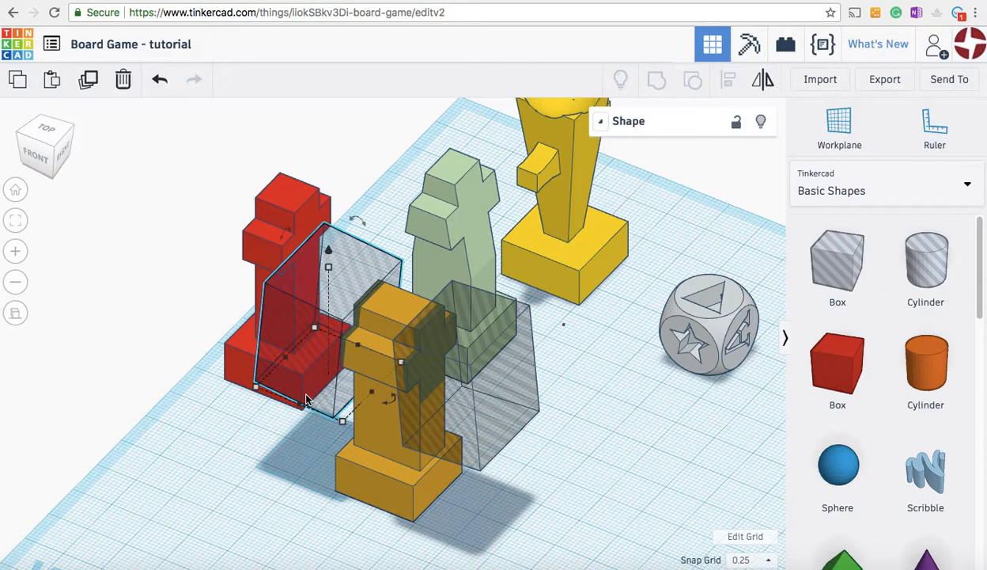
{"action": "left_click", "coordinate": [363, 463], "text": "shift"}
{"action": "left_click", "coordinate": [463, 427], "text": "shift"}
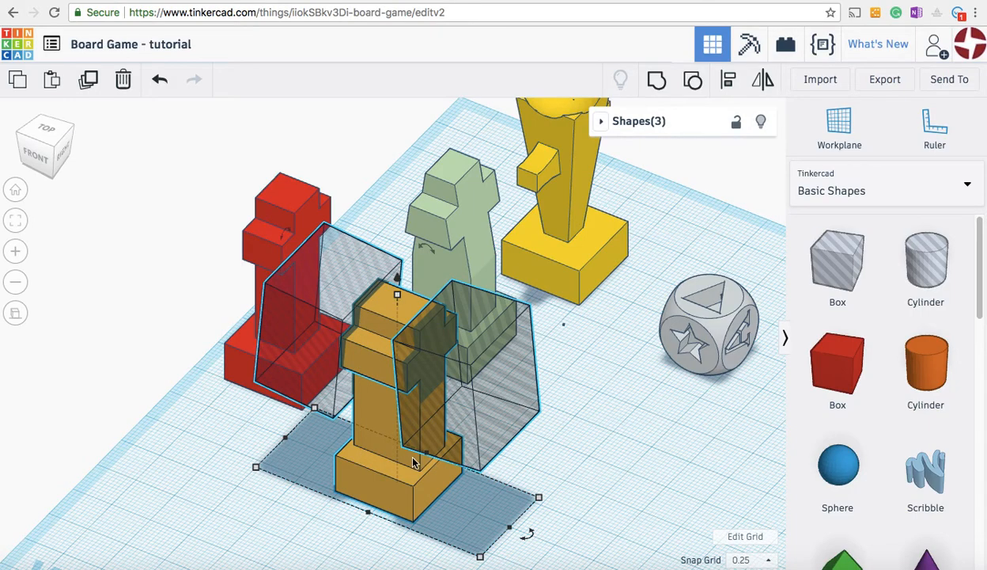
{"action": "left_click", "coordinate": [656, 79]}
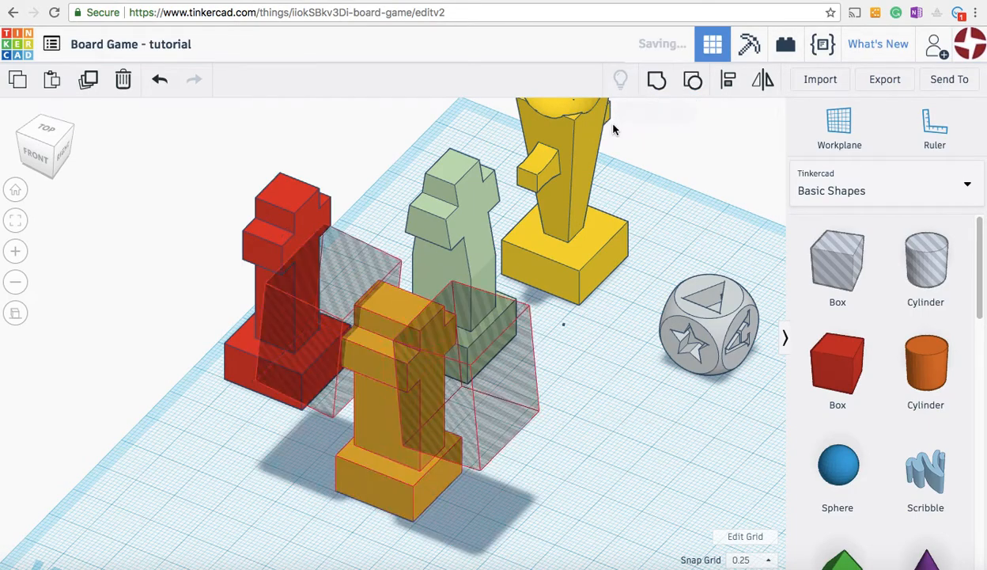
Step: Ungroup the green piece to expose the shapes and hole boxes it was built from
{"action": "left_click", "coordinate": [44, 154]}
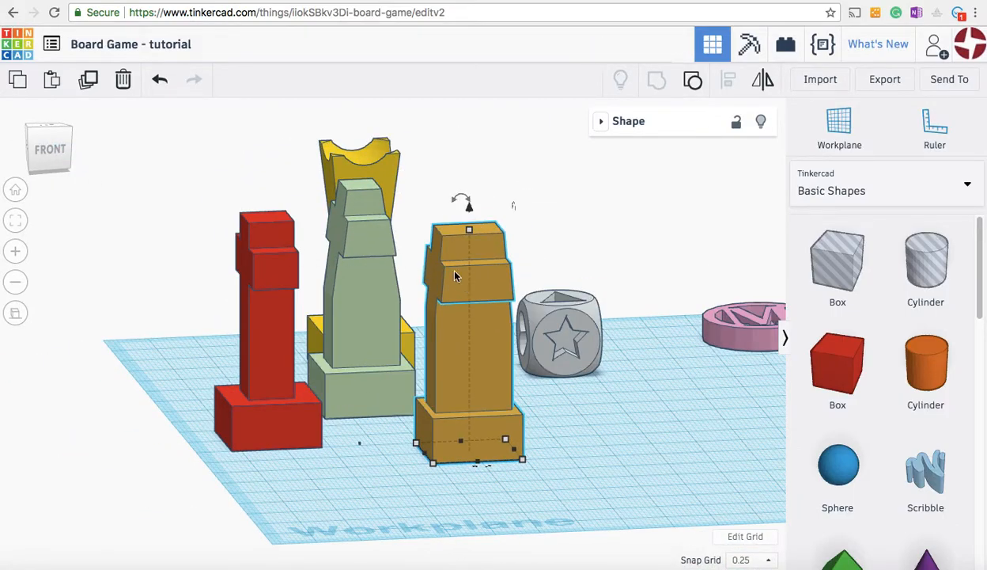
{"action": "left_click", "coordinate": [33, 152]}
{"action": "left_click", "coordinate": [35, 155]}
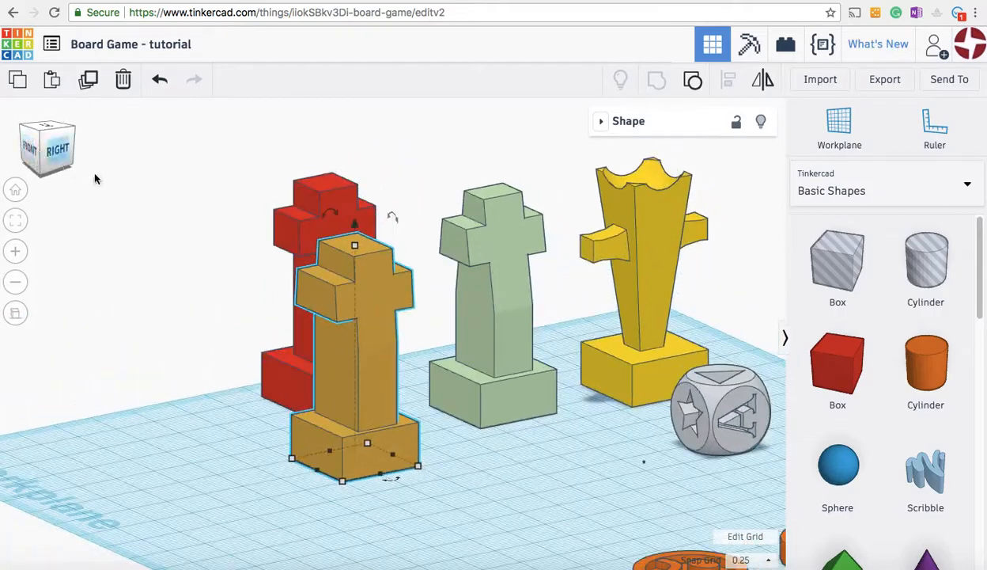
{"action": "left_click", "coordinate": [193, 232]}
{"action": "left_click", "coordinate": [487, 252]}
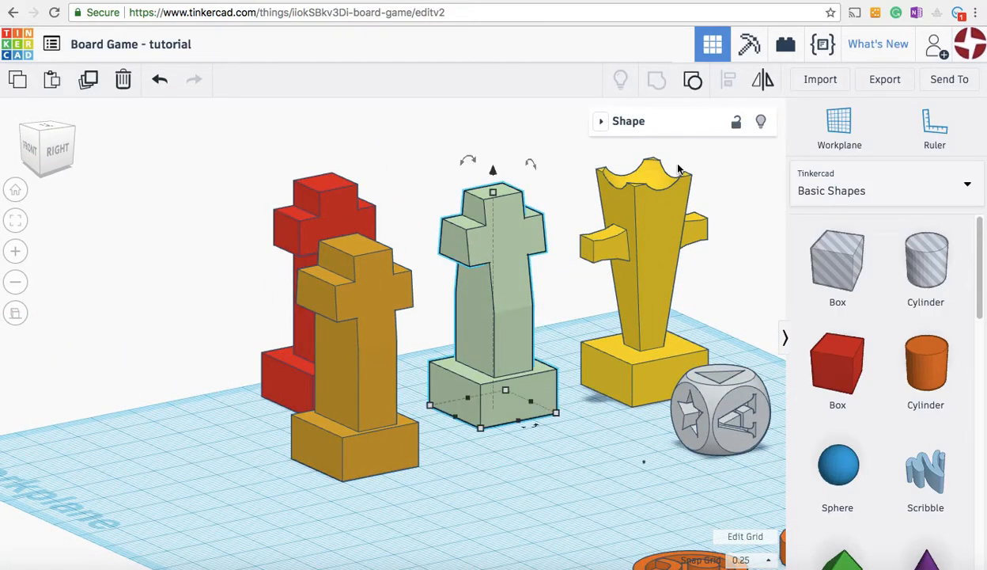
{"action": "left_click", "coordinate": [693, 79]}
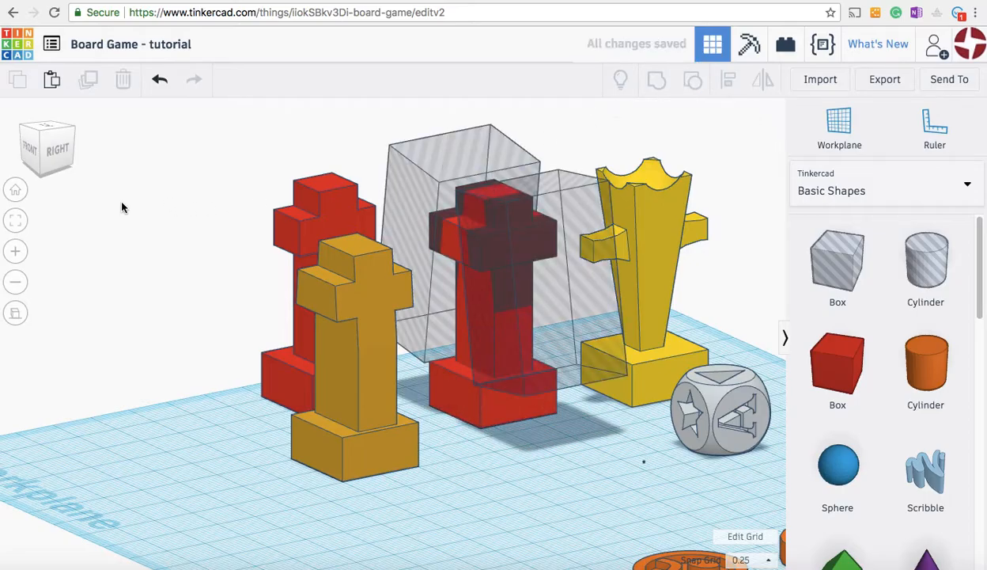
Step: Inspect the ungrouped piece's parts and try to regroup its base with the two hole boxes
{"action": "mouse_move", "coordinate": [41, 147]}
{"action": "left_mouse_down"}
{"action": "mouse_move", "coordinate": [88, 150]}
{"action": "mouse_move", "coordinate": [36, 145]}
{"action": "mouse_move", "coordinate": [31, 158]}
{"action": "left_mouse_up"}
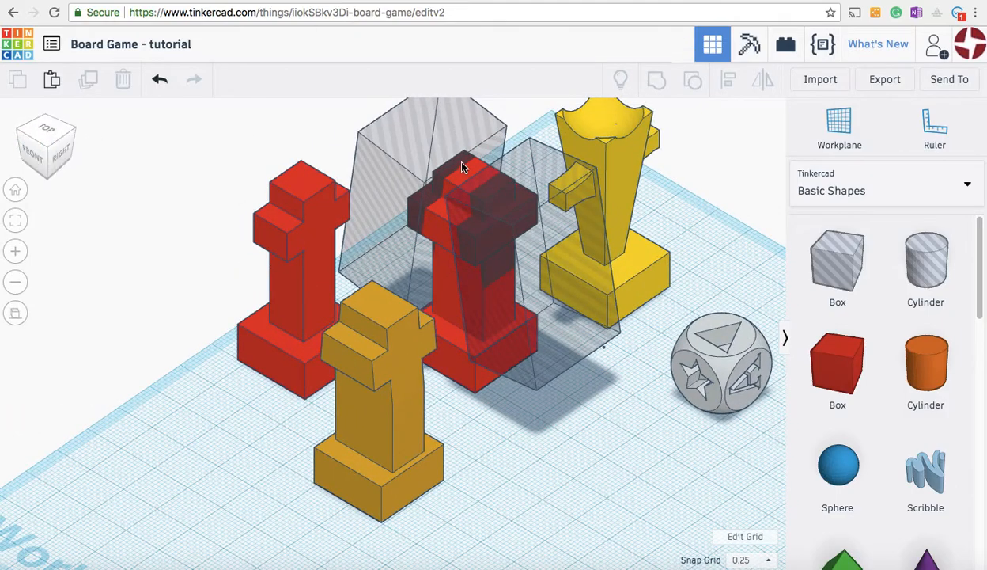
{"action": "left_click", "coordinate": [401, 178]}
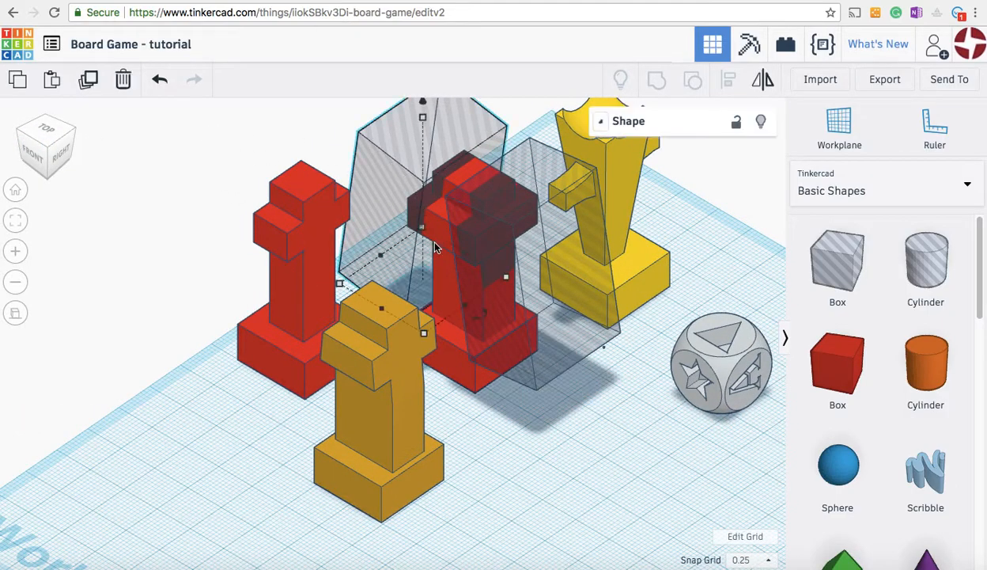
{"action": "left_click", "coordinate": [443, 293]}
{"action": "left_click", "coordinate": [551, 324]}
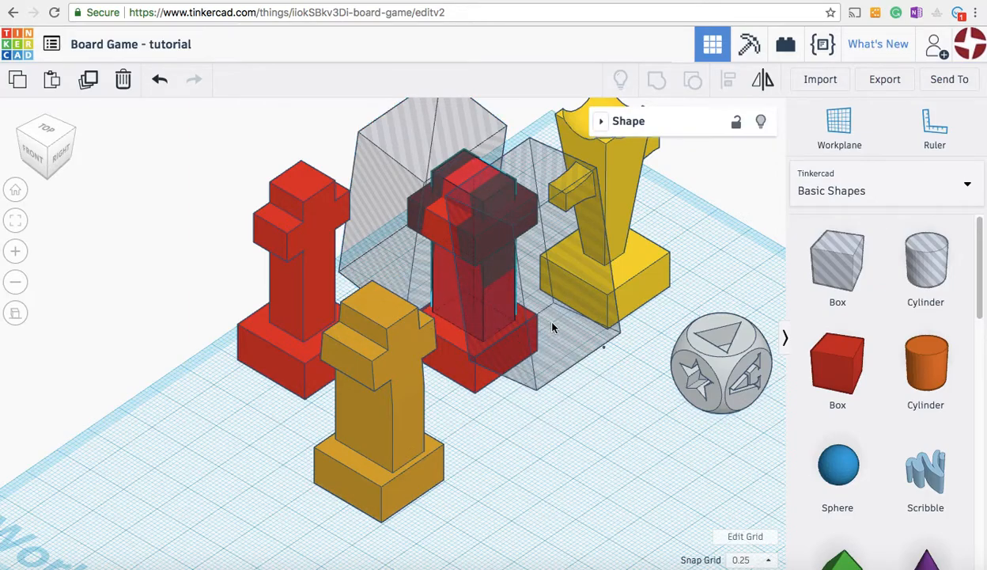
{"action": "left_click", "coordinate": [512, 393]}
{"action": "left_click", "coordinate": [57, 153]}
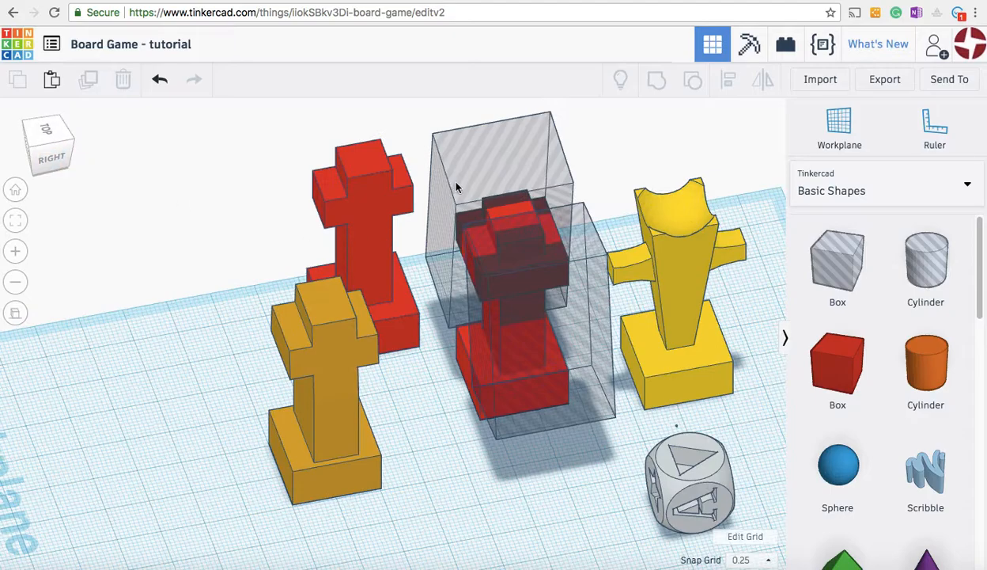
{"action": "left_click", "coordinate": [451, 175]}
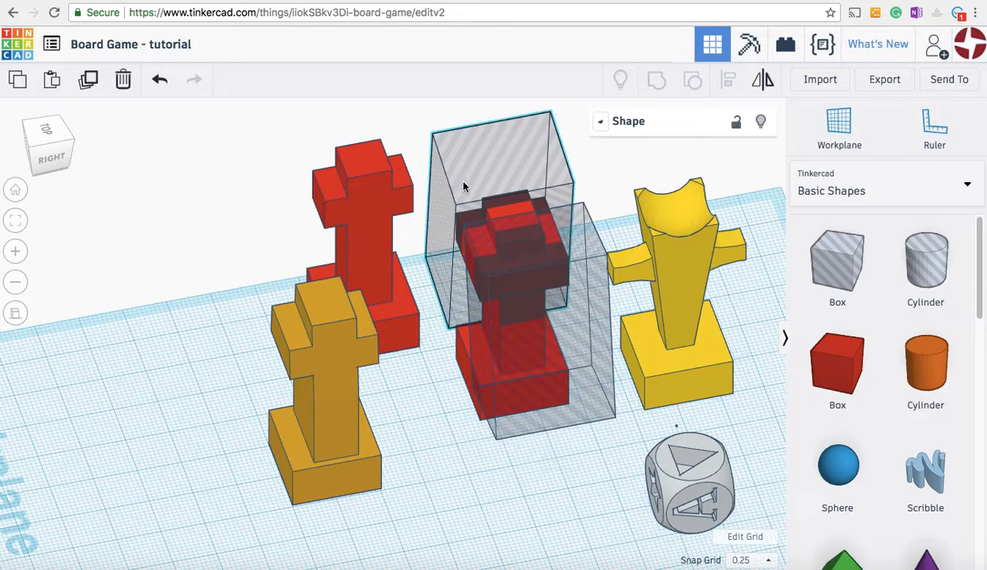
{"action": "left_click", "coordinate": [468, 368], "text": "shift"}
{"action": "left_click", "coordinate": [522, 376], "text": "shift"}
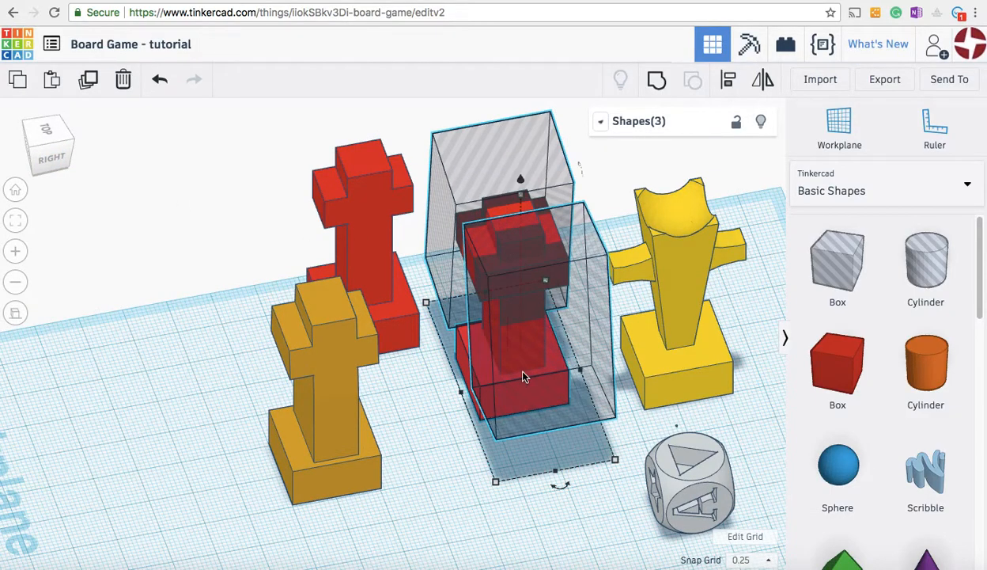
{"action": "left_click", "coordinate": [657, 80]}
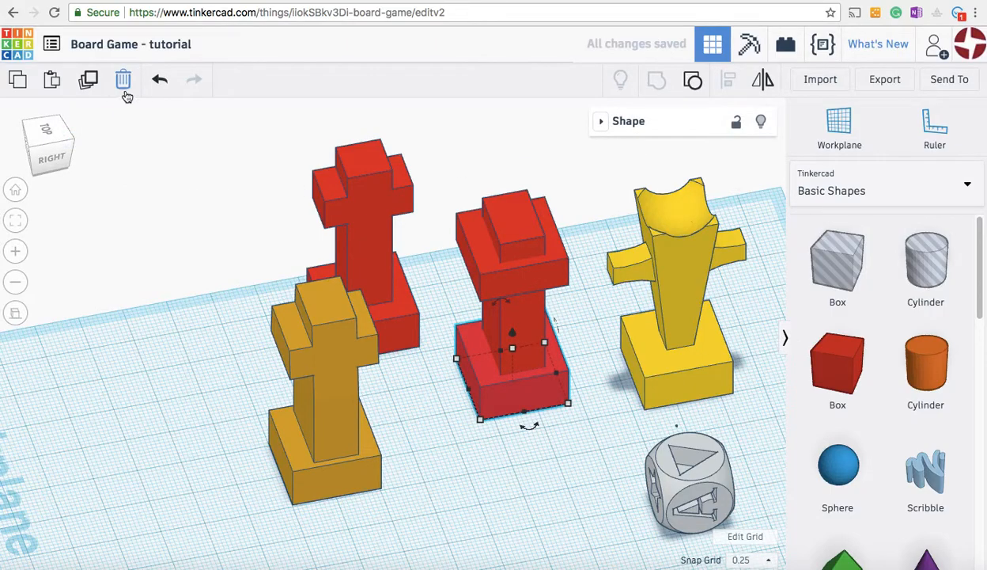
Step: Undo the regrouping and ungrouping of the green piece, keeping the golden-orange piece grouped with its hole boxes
{"action": "left_click", "coordinate": [151, 82]}
{"action": "left_click", "coordinate": [157, 83]}
{"action": "left_click", "coordinate": [157, 84]}
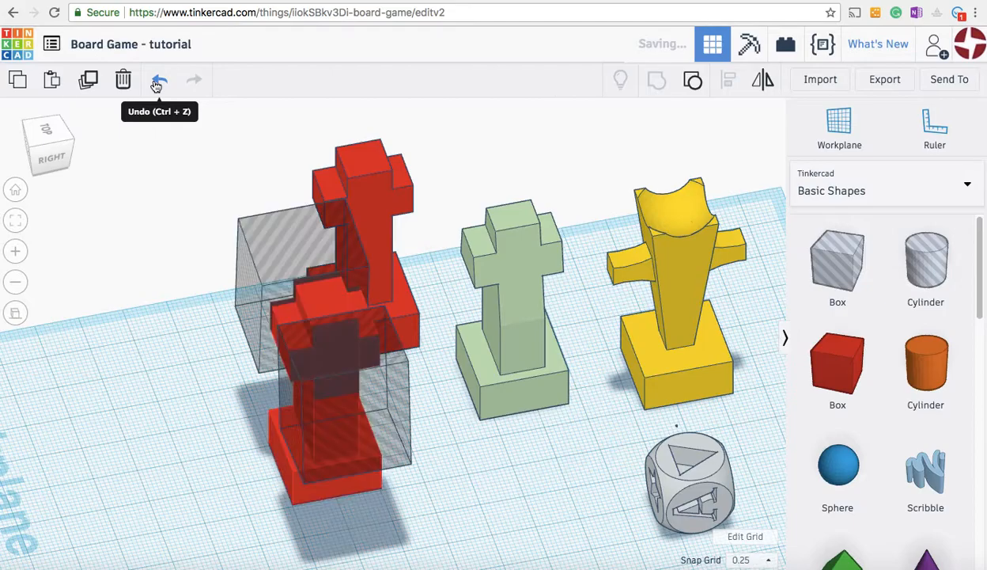
{"action": "left_click", "coordinate": [193, 82]}
{"action": "mouse_move", "coordinate": [68, 156]}
{"action": "left_mouse_down"}
{"action": "mouse_move", "coordinate": [71, 145]}
{"action": "mouse_move", "coordinate": [79, 154]}
{"action": "left_mouse_up"}
{"action": "left_click", "coordinate": [279, 349]}
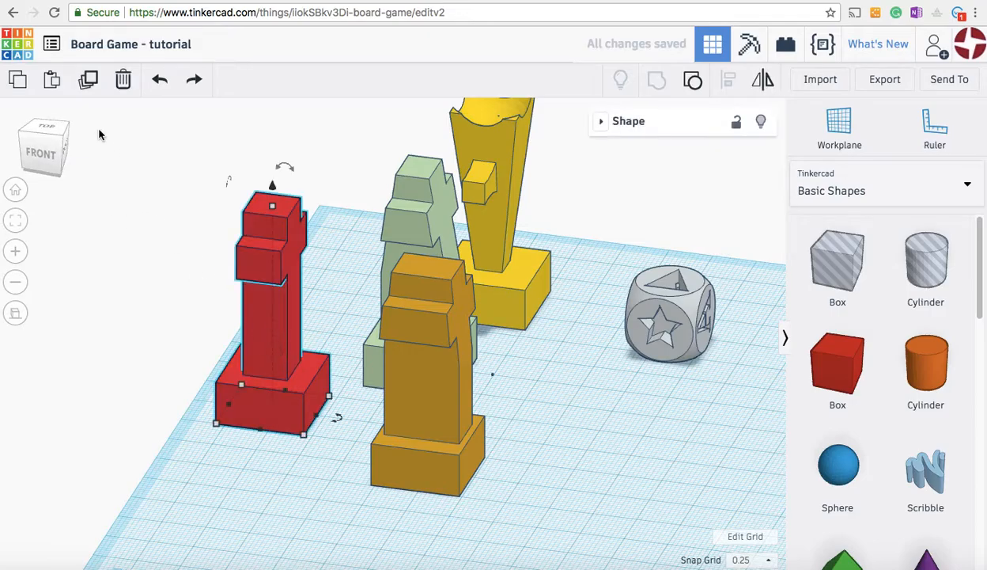
{"action": "left_click", "coordinate": [89, 82]}
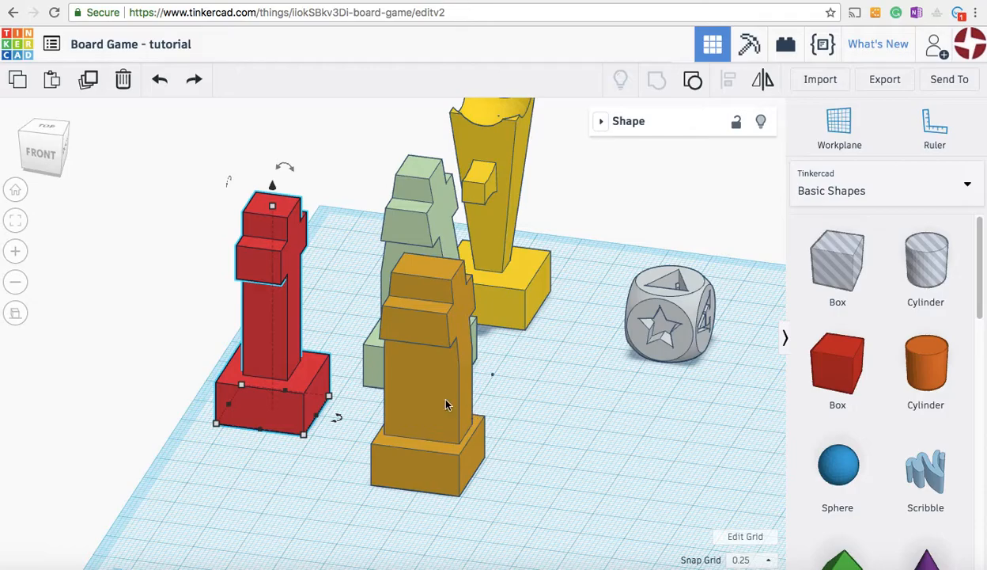
Step: Add a new hole box to the workplane beside the golden-orange piece, leaving its rotation at 0°
{"action": "left_click_drag", "start_coordinate": [846, 277], "coordinate": [591, 469]}
{"action": "mouse_move", "coordinate": [602, 348]}
{"action": "left_mouse_down"}
{"action": "mouse_move", "coordinate": [577, 346]}
{"action": "mouse_move", "coordinate": [628, 354]}
{"action": "mouse_move", "coordinate": [584, 340]}
{"action": "left_mouse_up"}
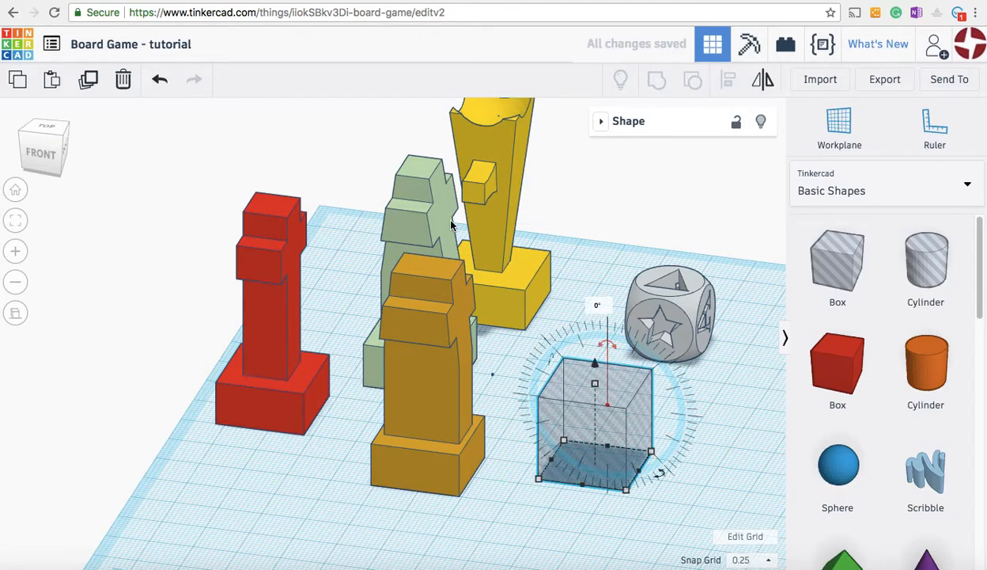
{"action": "left_click", "coordinate": [608, 245]}
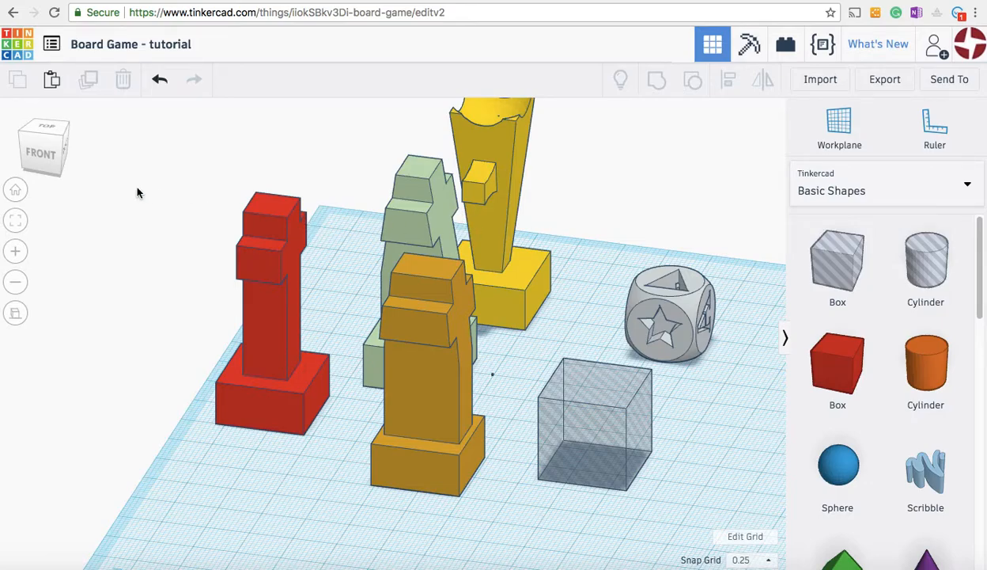
{"action": "left_click", "coordinate": [53, 162]}
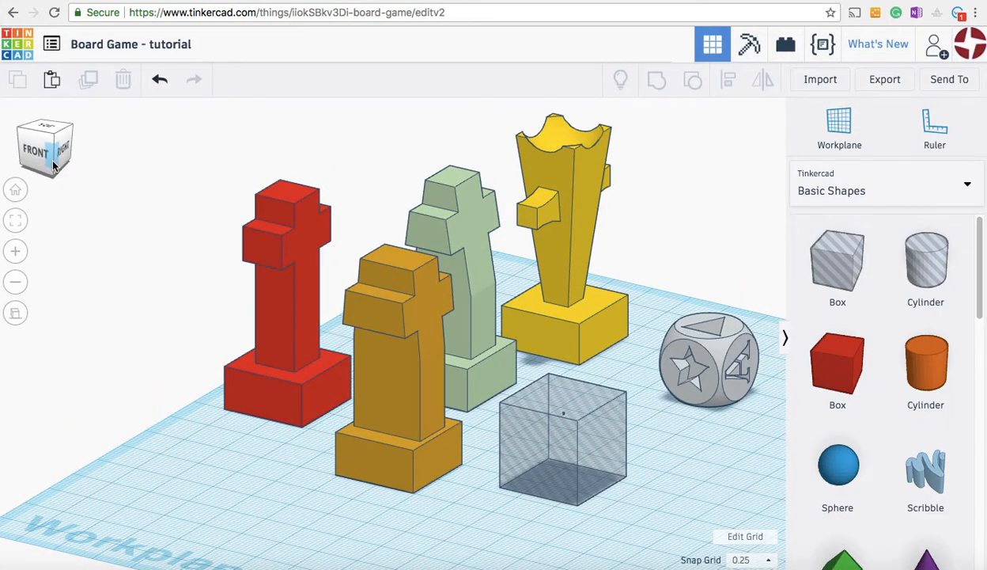